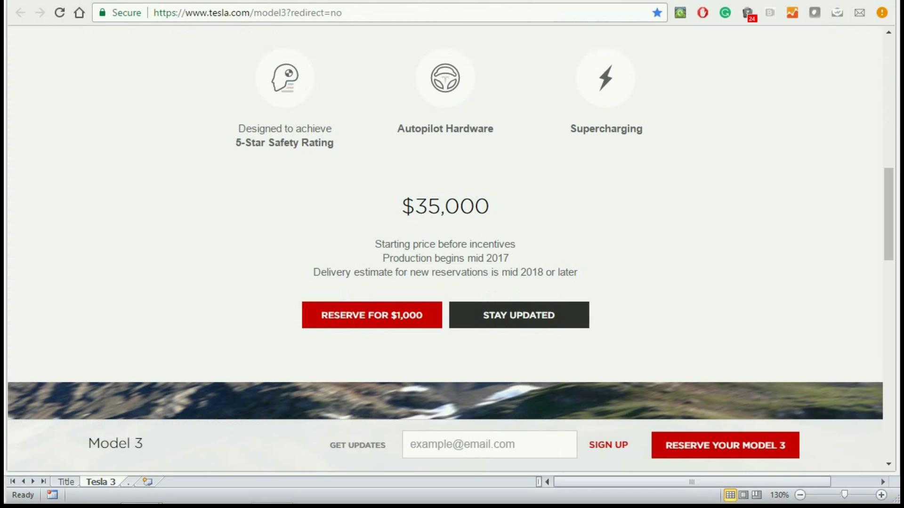
- Scroll to the Model 3's $35,000 starting price and highlight 'before incentives'
scroll(512, 176, "up", 4)
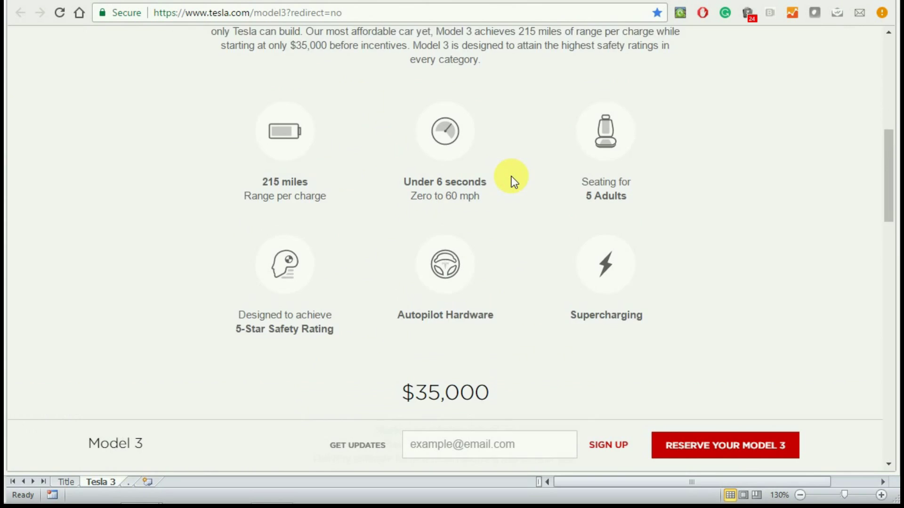
scroll(512, 176, "down", 3)
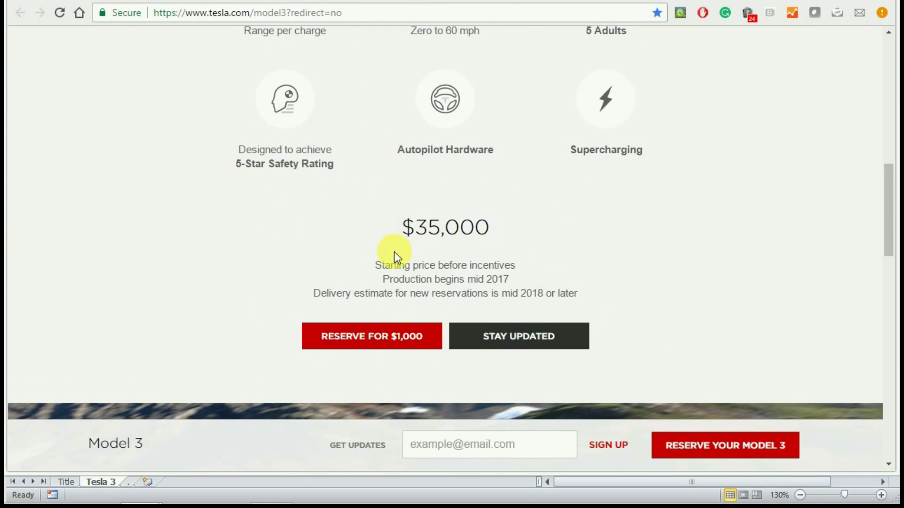
left_click_drag(439, 266, 514, 267)
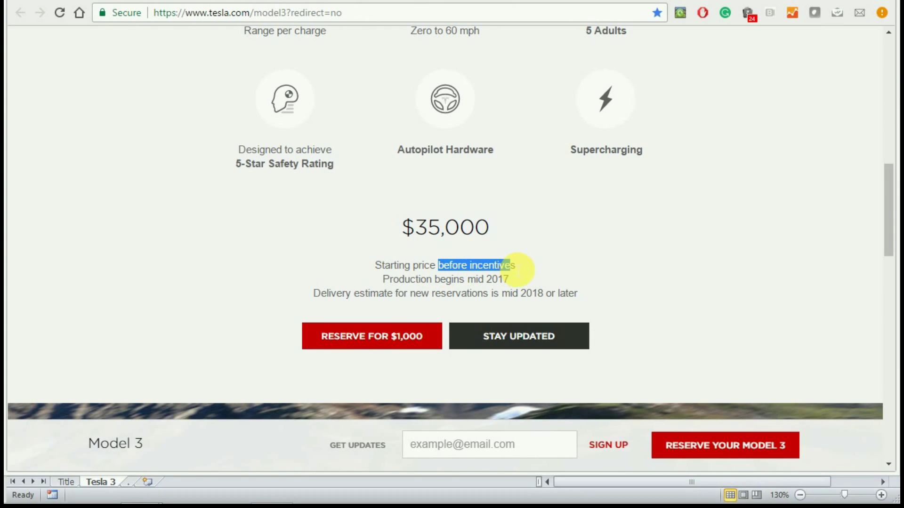
left_click(527, 265)
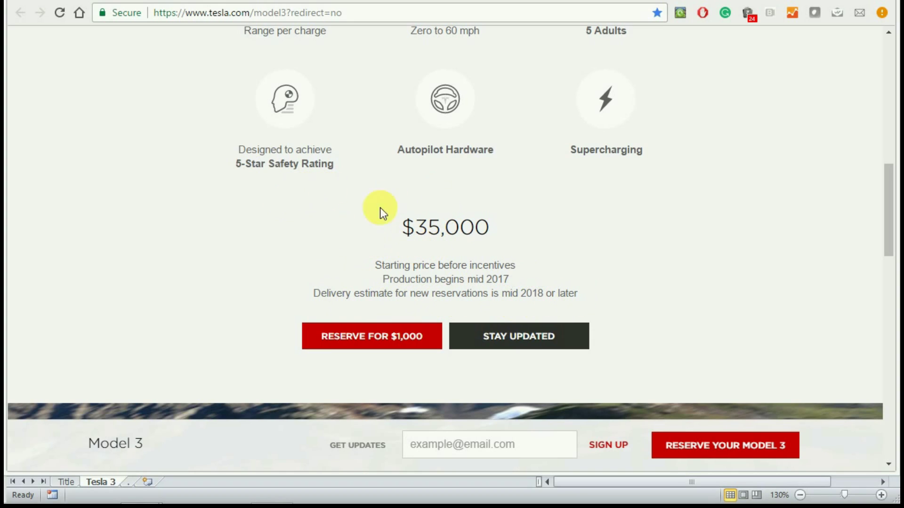
- Scroll through the Model 3 Reservations FAQ, then go back to the Excel cost worksheet
left_click(225, 1)
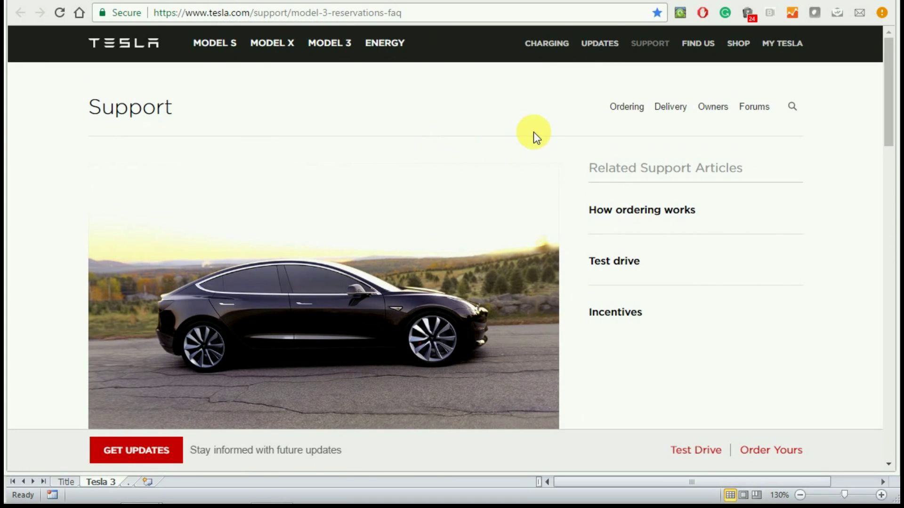
scroll(521, 176, "down", 7)
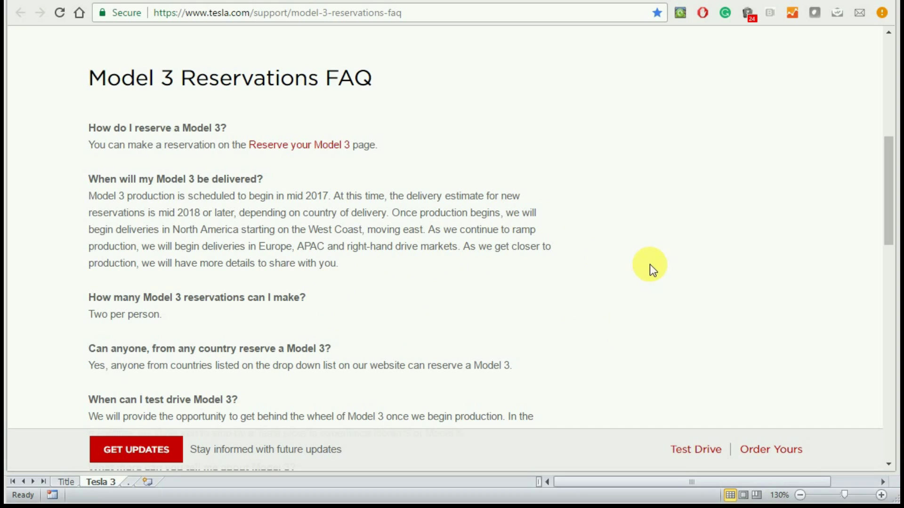
key("alt+Tab")
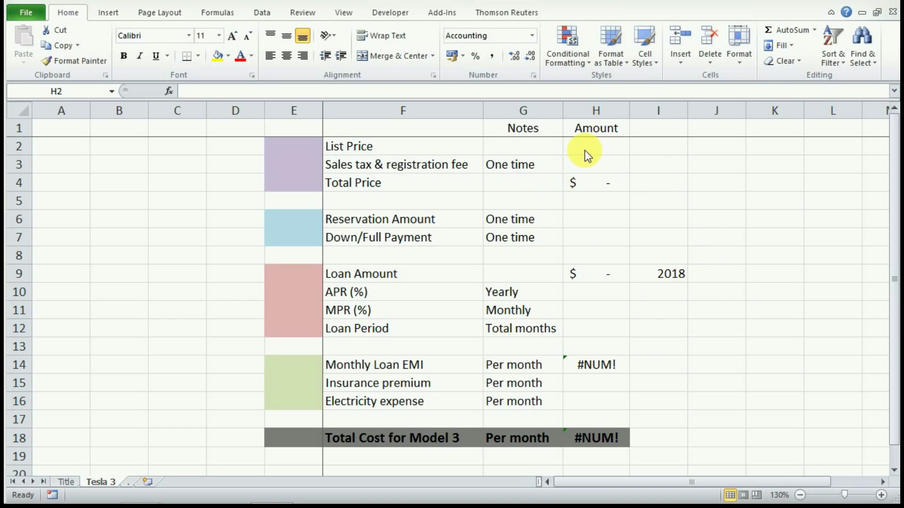
- Enter 35000 as the list price in H2 and 1000 as the reservation amount in H6
type("35000")
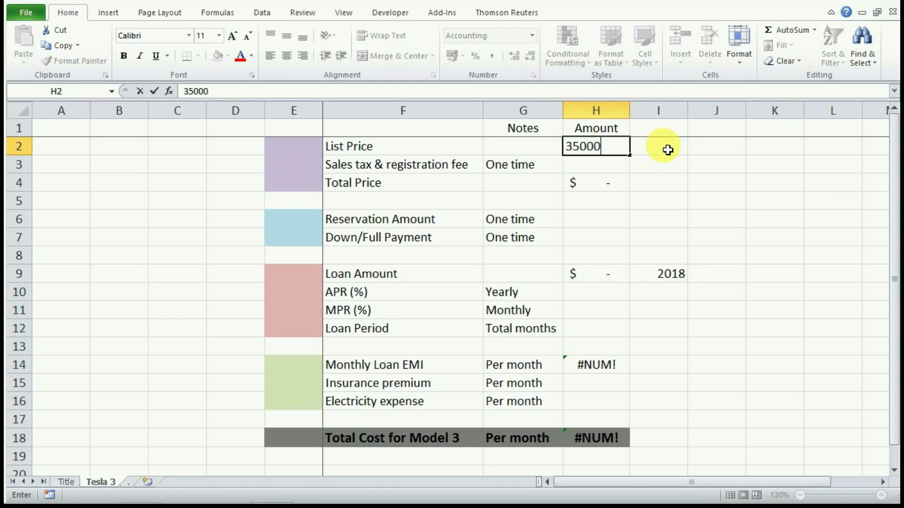
key("Return")
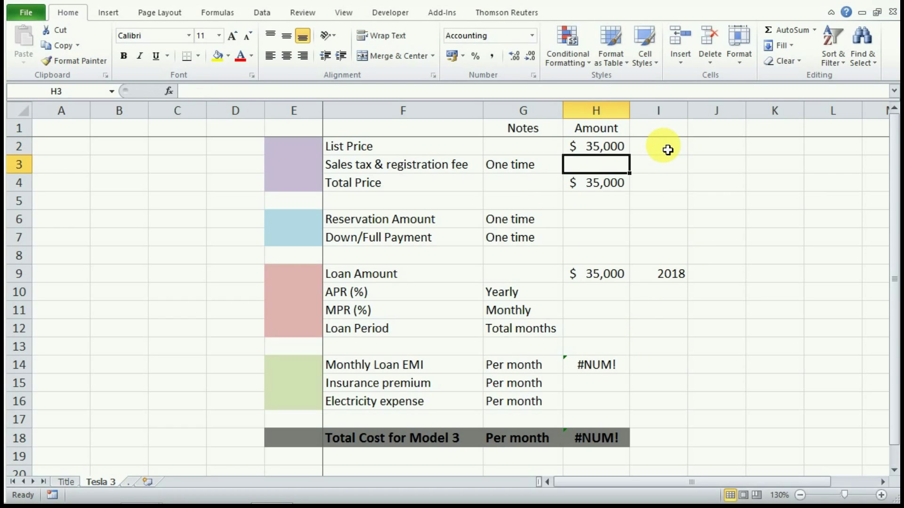
left_click(590, 224)
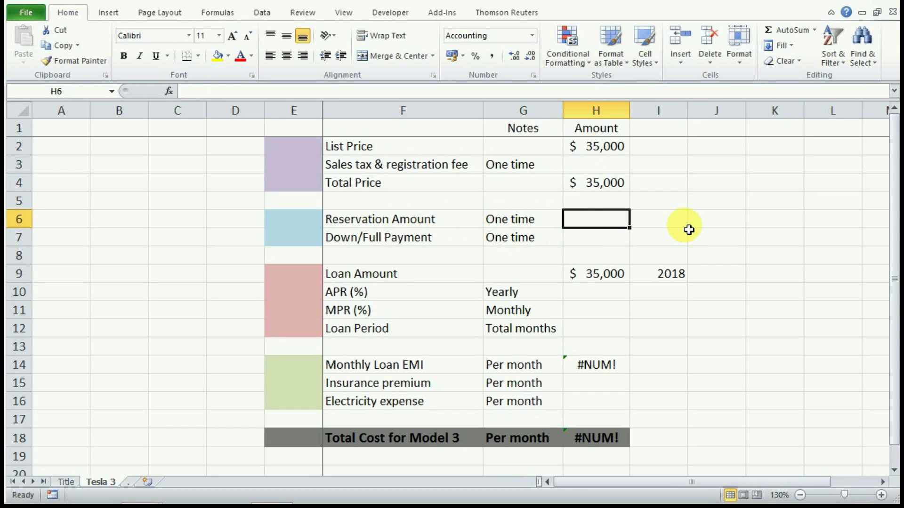
type("1000")
key("Return")
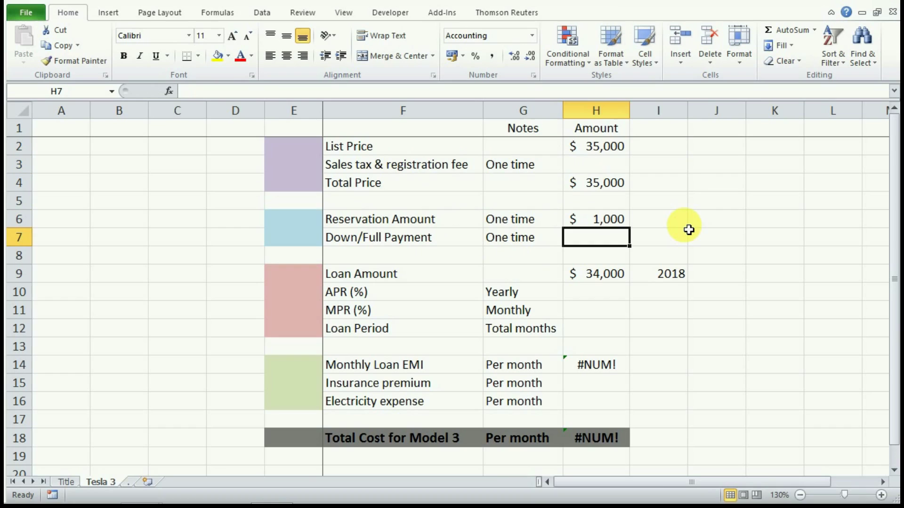
key("Up")
key("Up")
key("Up")
key("Up")
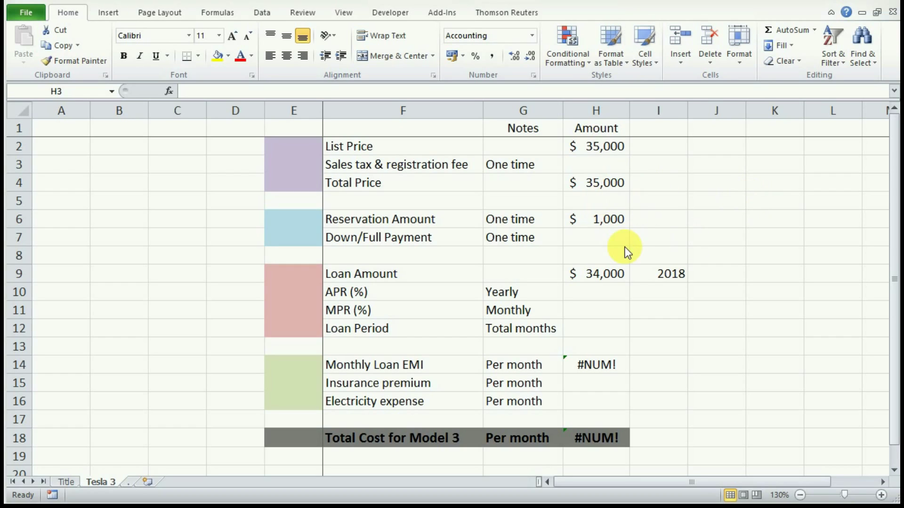
left_click(611, 166)
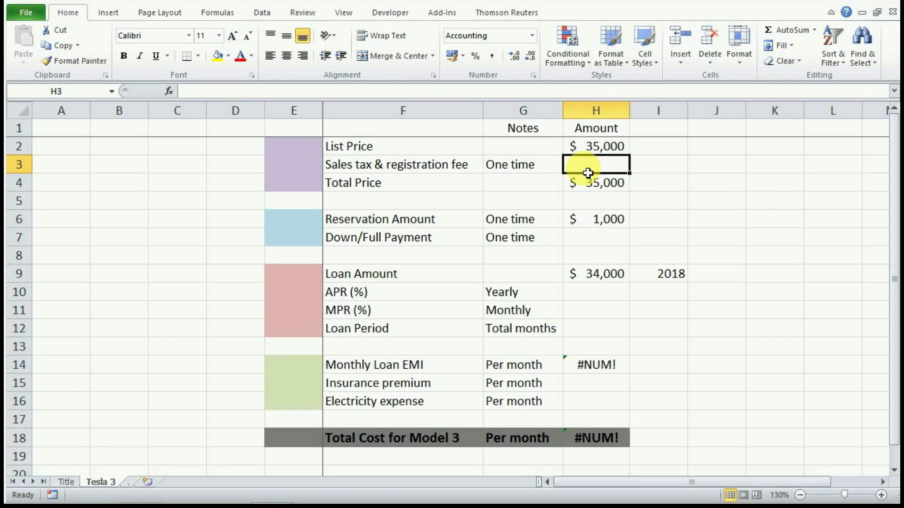
- Calculate the DMV registration fees for the $35,000 electric car, giving a $3,548 total
key("alt+Tab")
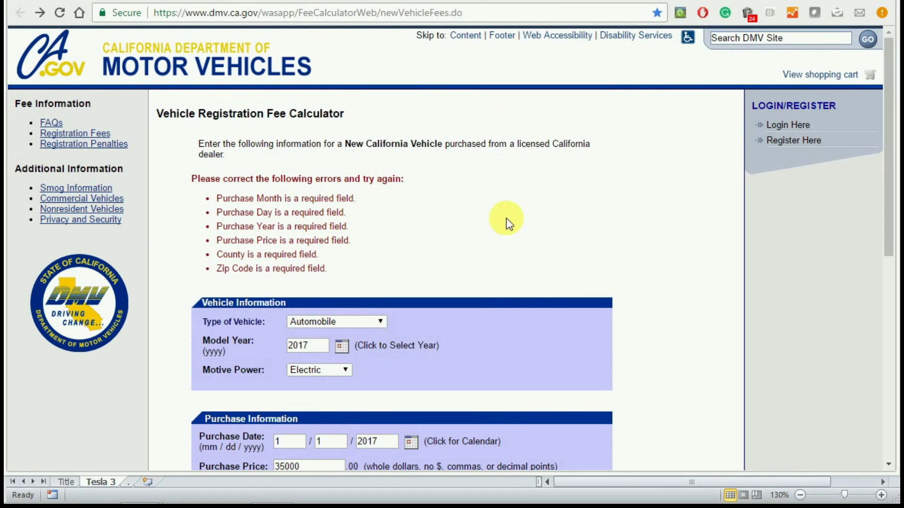
scroll(491, 236, "down", 2)
scroll(491, 236, "up", 2)
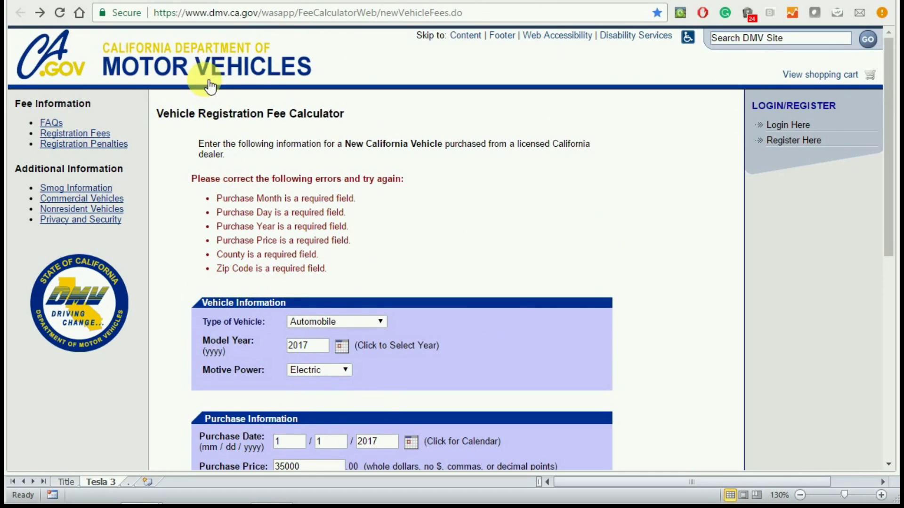
scroll(402, 143, "down", 5)
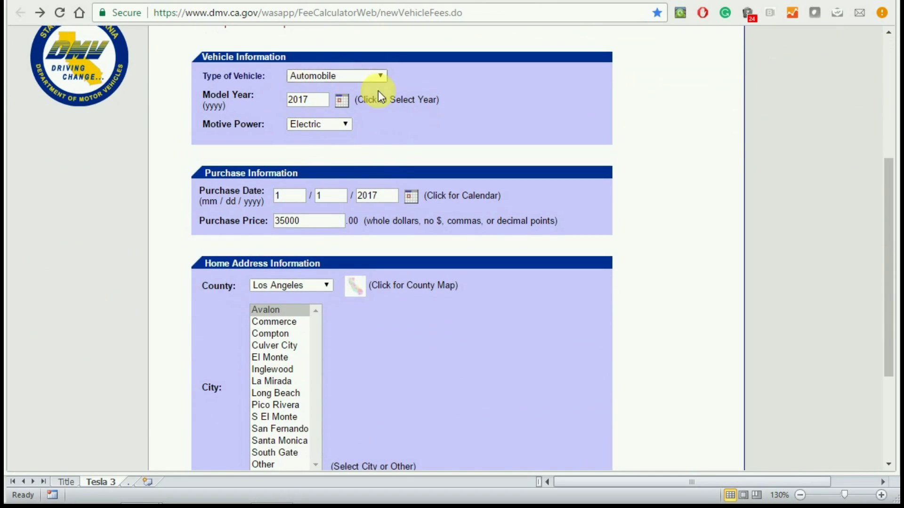
scroll(347, 155, "down", 2)
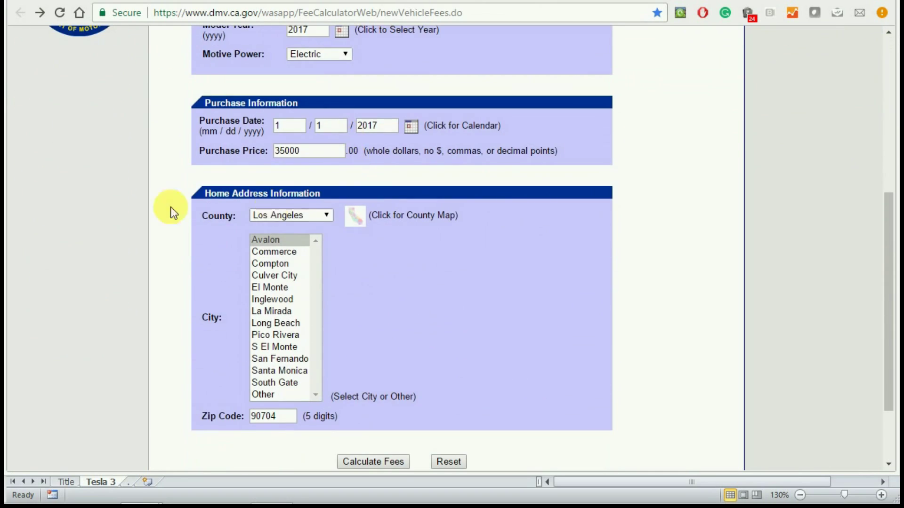
scroll(357, 391, "down", 2)
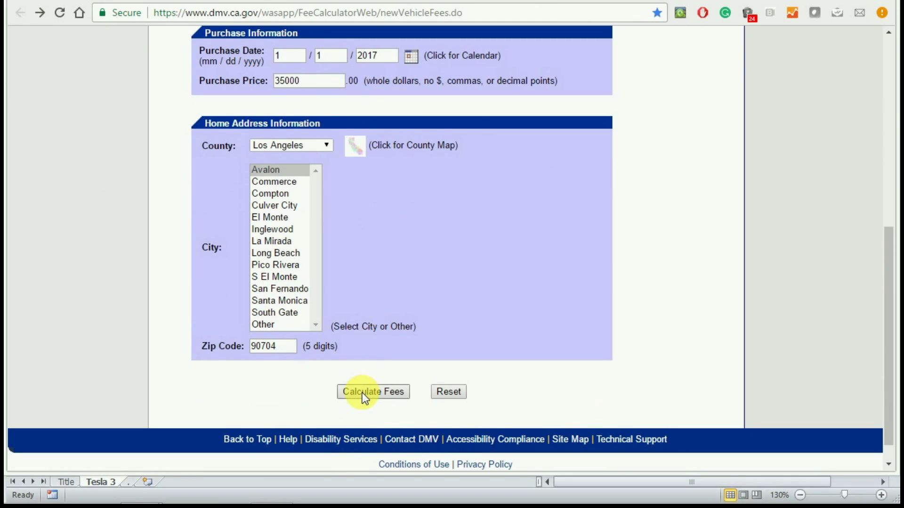
left_click(362, 392)
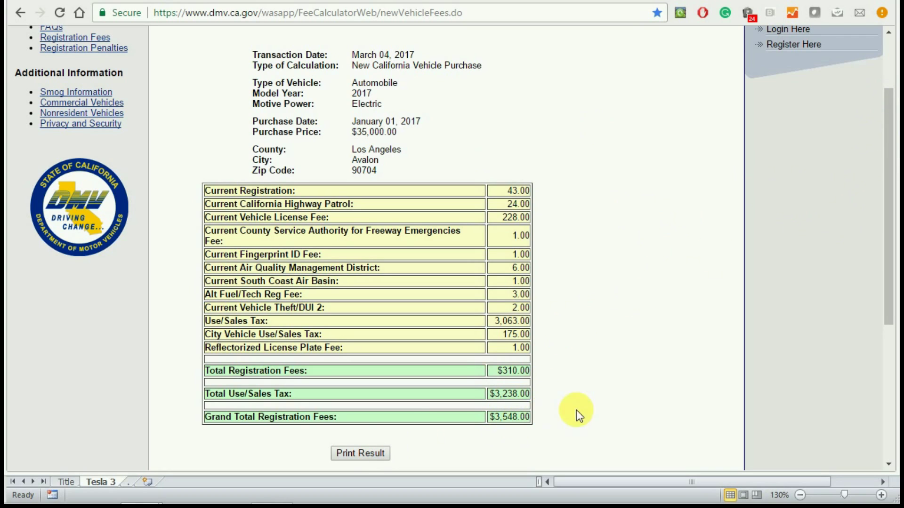
key("alt+Tab")
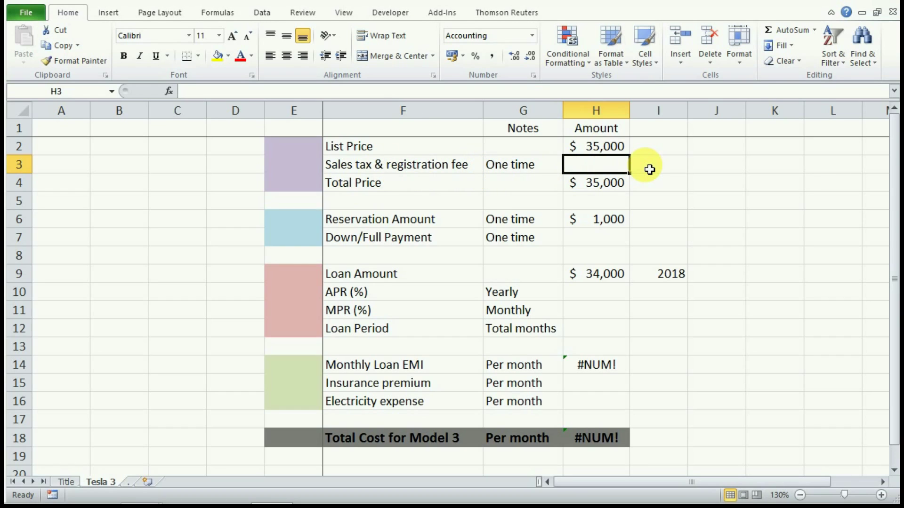
- Enter 3548 as the sales tax and registration fee in H3
type("3548")
key("Return")
left_click(650, 167)
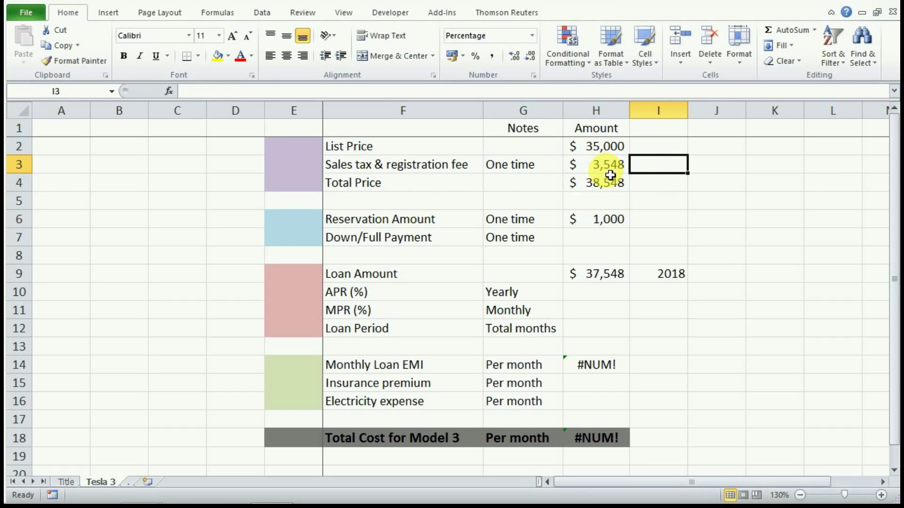
left_click(586, 174)
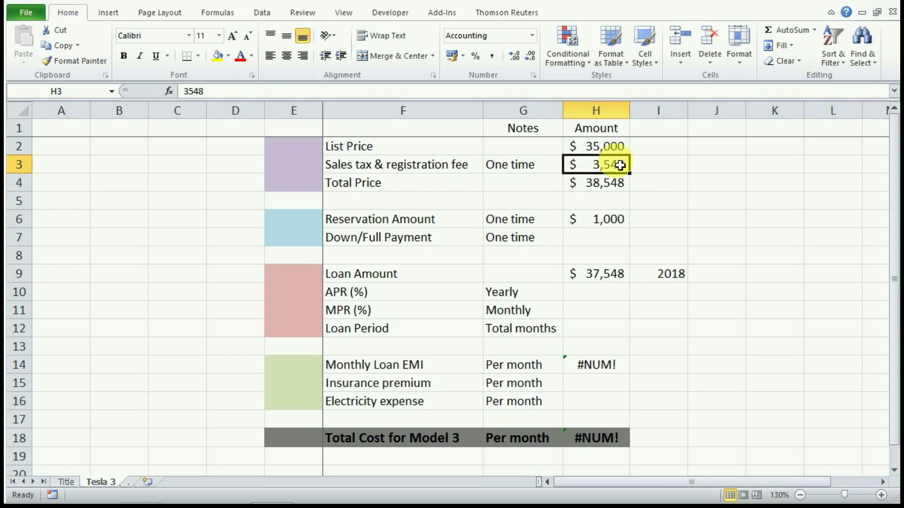
key("Down")
key("Down")
key("Down")
key("Down")
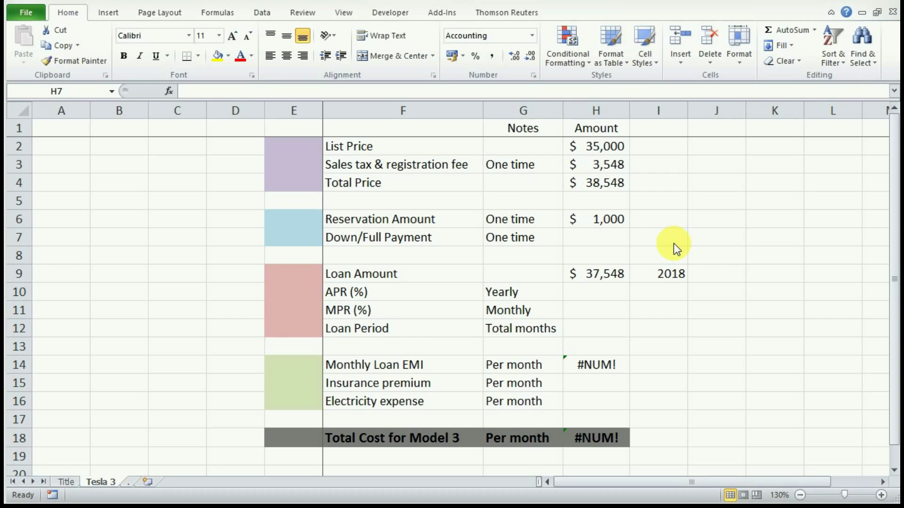
- Enter a $4,000 down payment in H7, then bring up Bankrate's auto loan rates
left_click(596, 236)
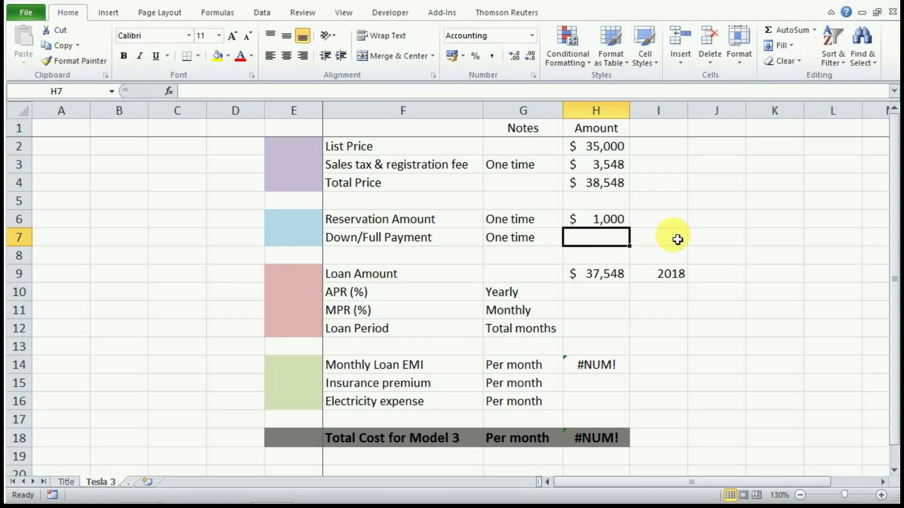
type("4000")
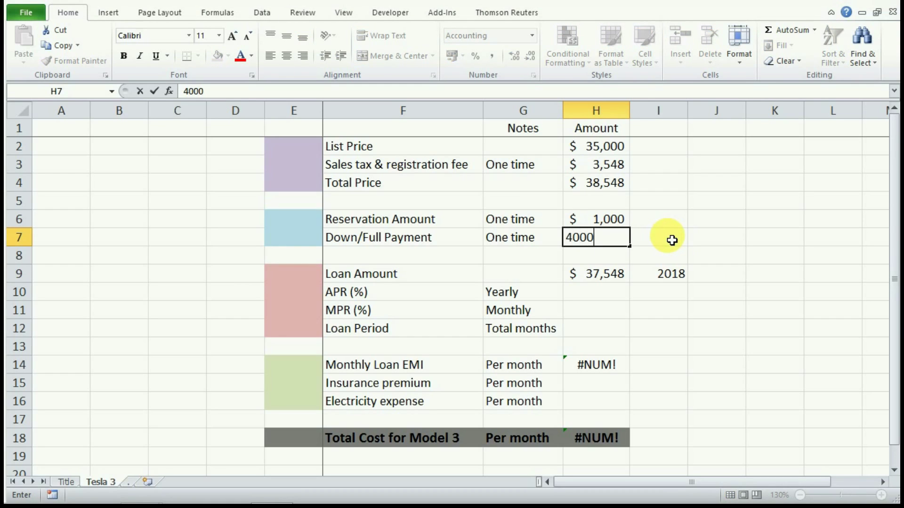
key("Return")
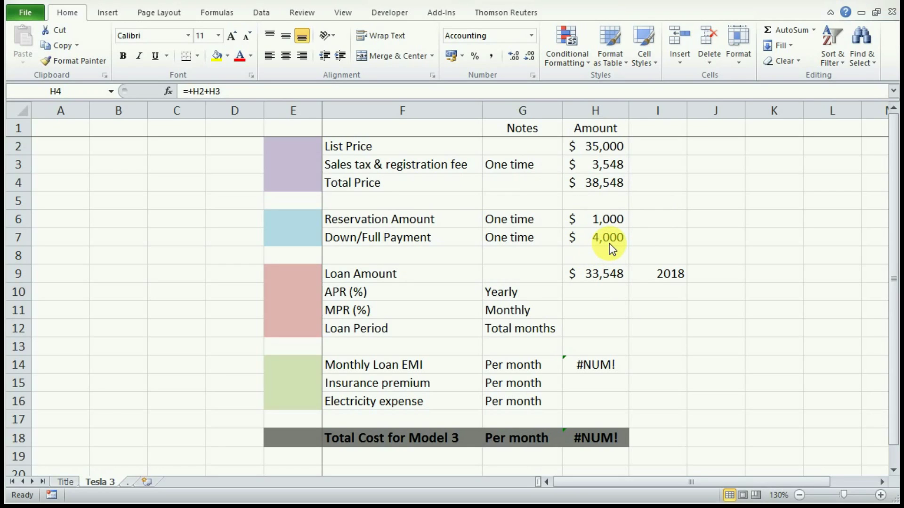
left_click(599, 295)
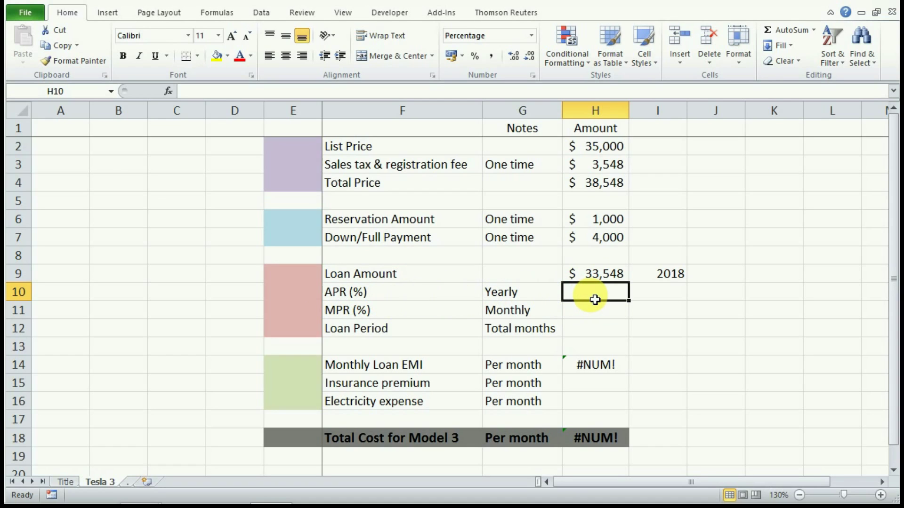
key("alt+Tab")
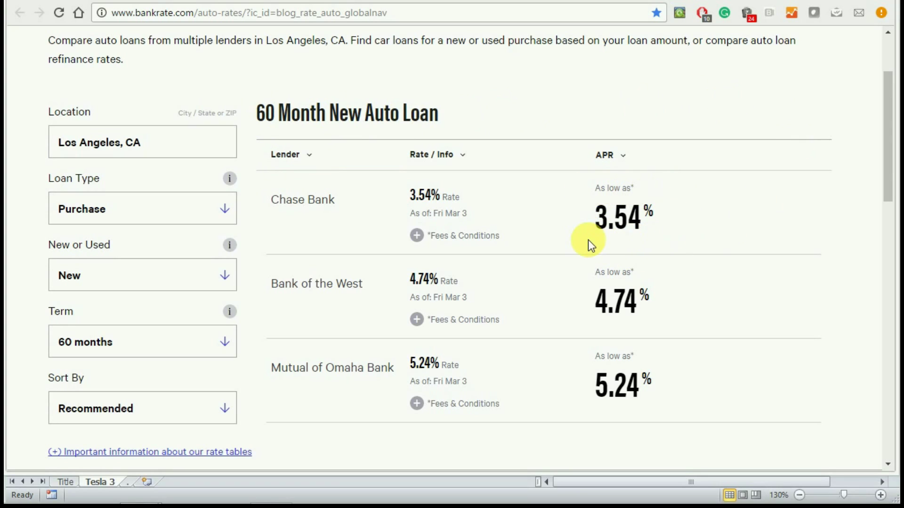
- Expand Chase Bank's 3.54% APR fees and conditions and review the other lenders' rates
left_click(417, 235)
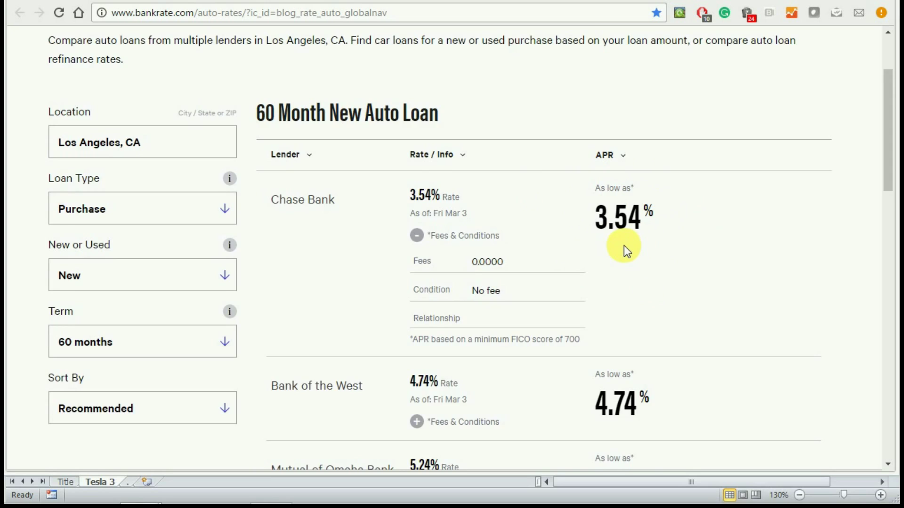
scroll(624, 244, "down", 2)
scroll(624, 244, "down", 2)
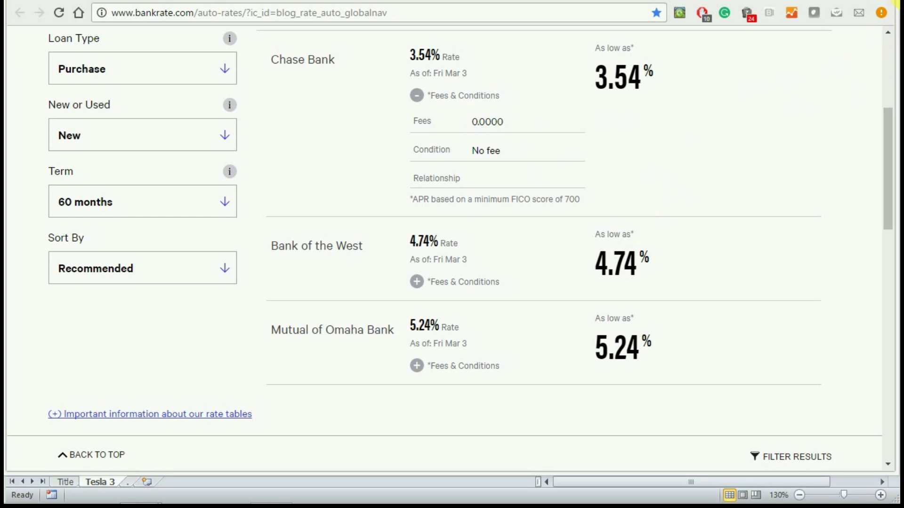
left_click(897, 2)
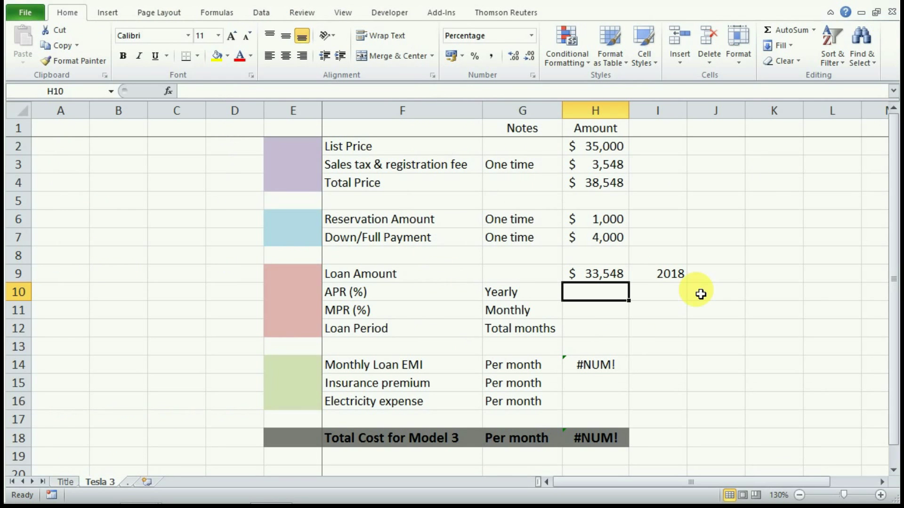
- Enter 3.54 as the APR in H10 and set H11 to =H10/12 (0.295%)
type("3.54")
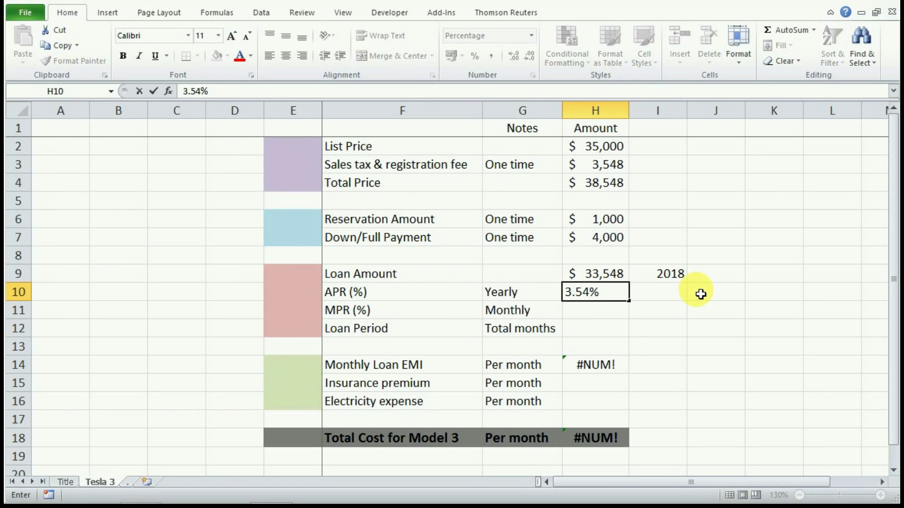
key("Return")
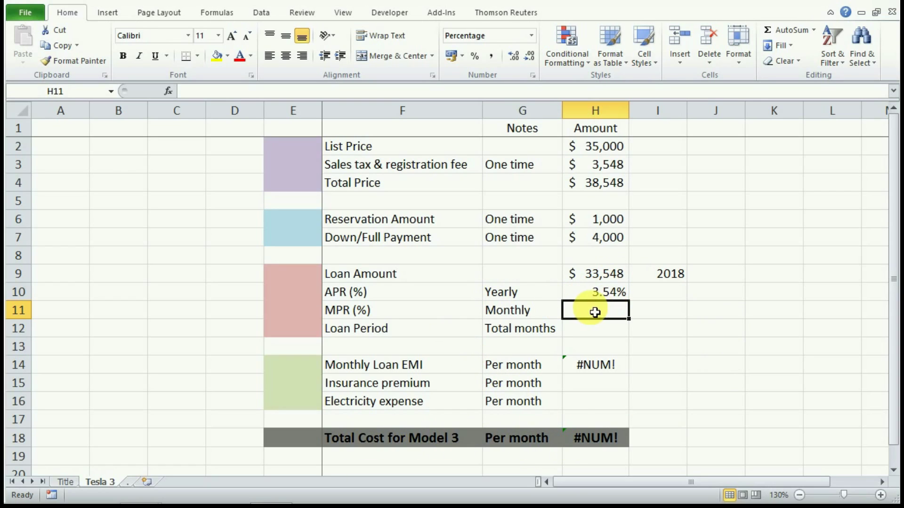
type("=")
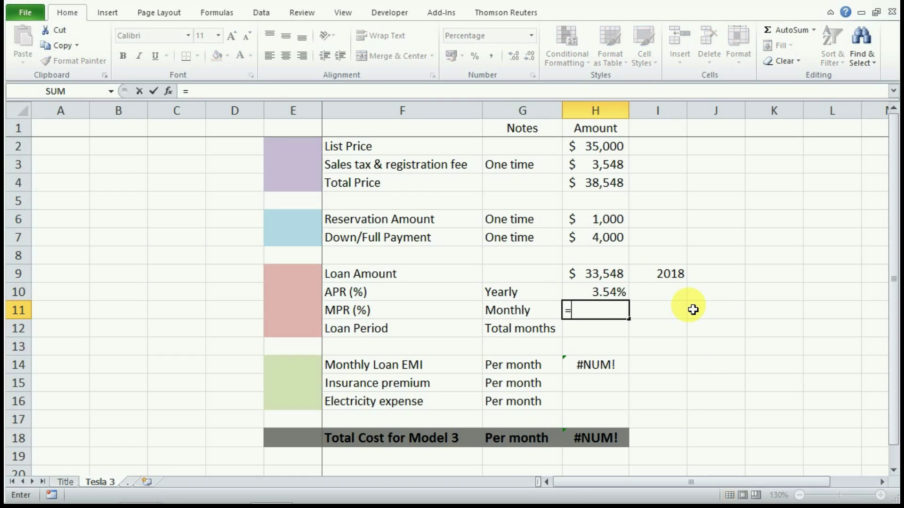
left_click(584, 290)
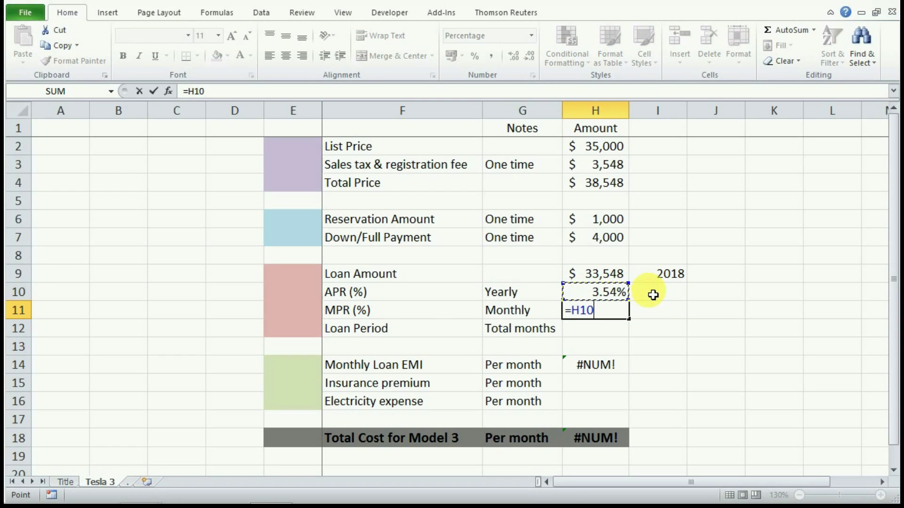
type("/12")
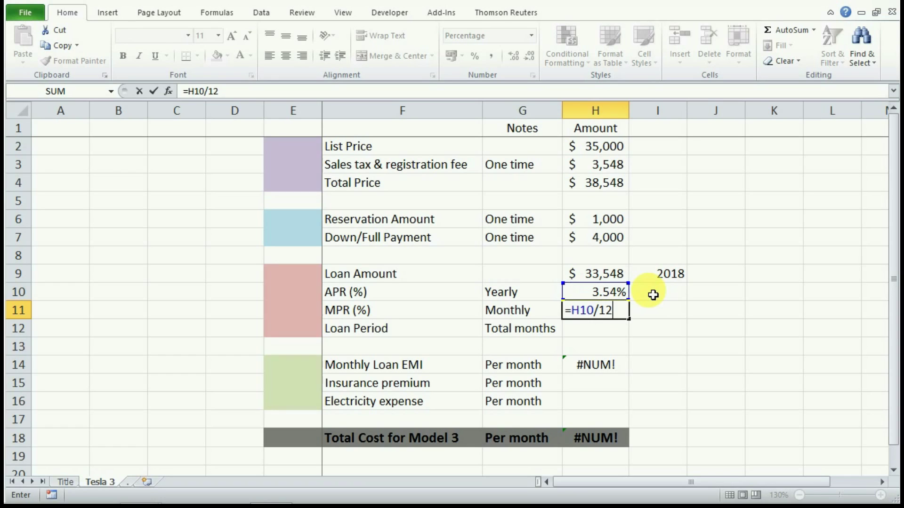
key("Return")
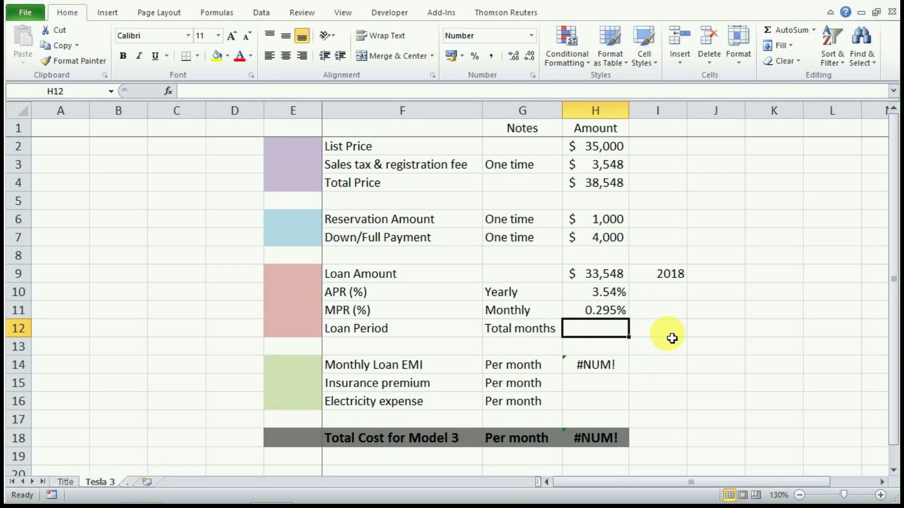
- Enter a 60-month loan period in H12, making the monthly EMI -611
type("60")
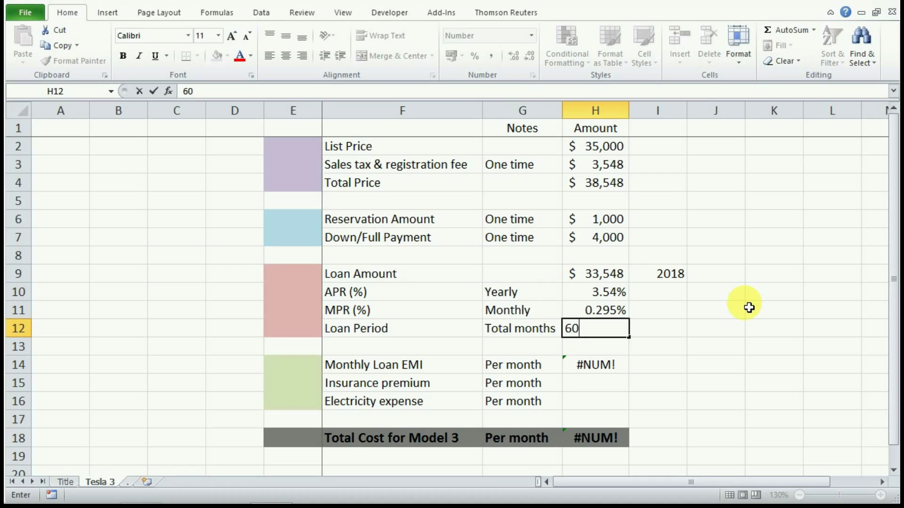
left_click(596, 384)
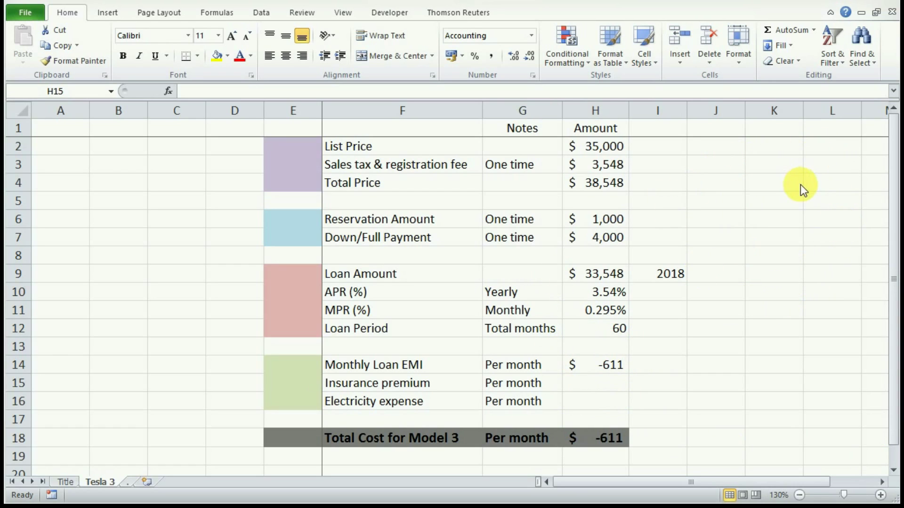
left_click(593, 381)
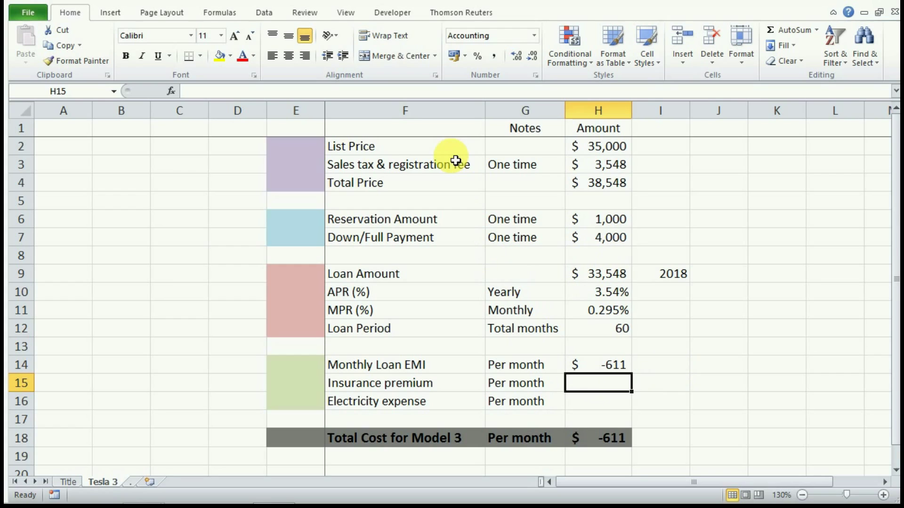
- Switch to the Tesla forum thread on Model S insurance costs
key("alt+Tab")
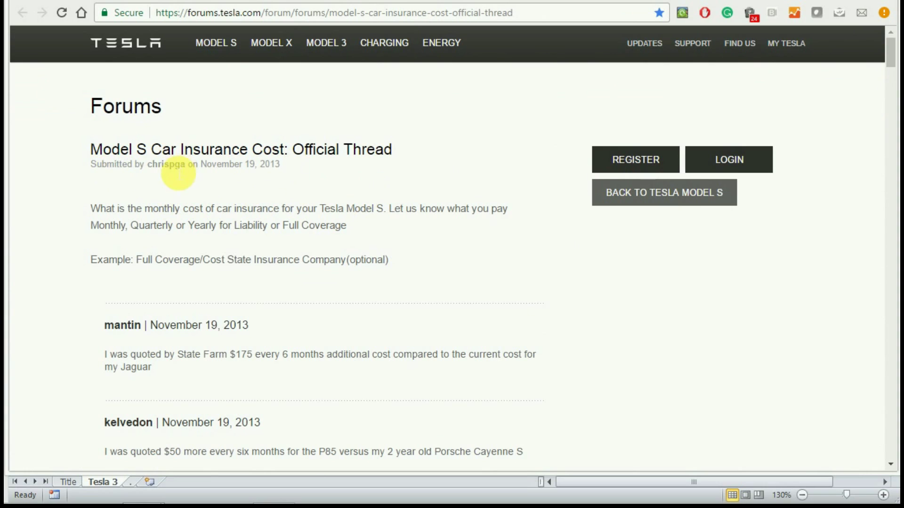
- Scroll through the Tesla Forums posts to read Model S insurance quotes like $91/month and $1138/year
scroll(197, 221, "down", 2)
scroll(193, 214, "down", 6)
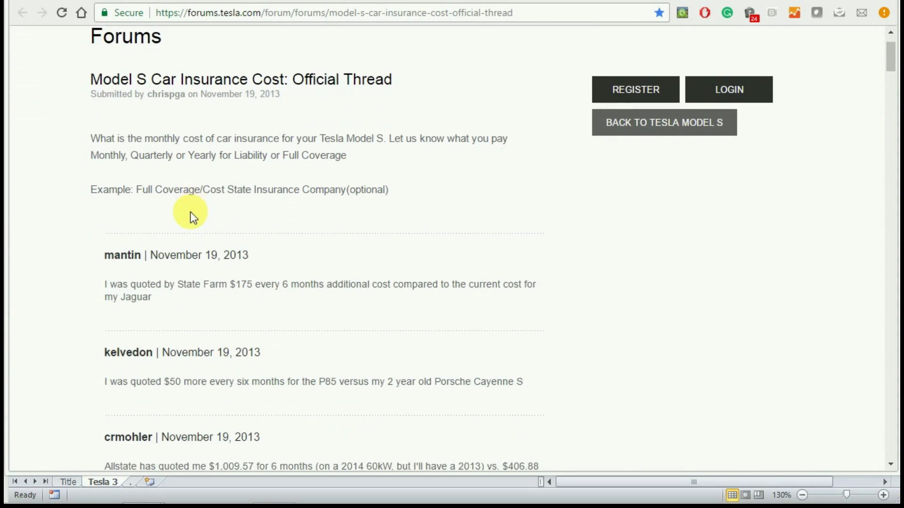
scroll(349, 283, "down", 2)
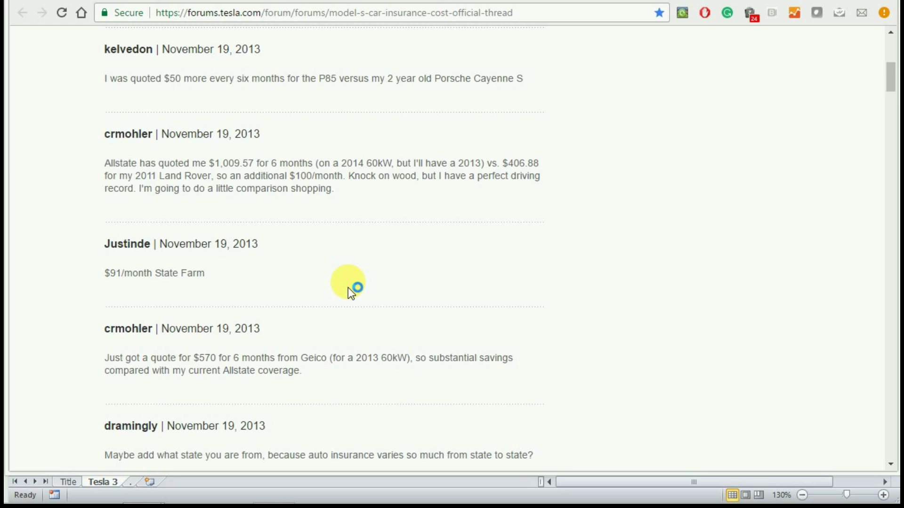
scroll(178, 137, "down", 3)
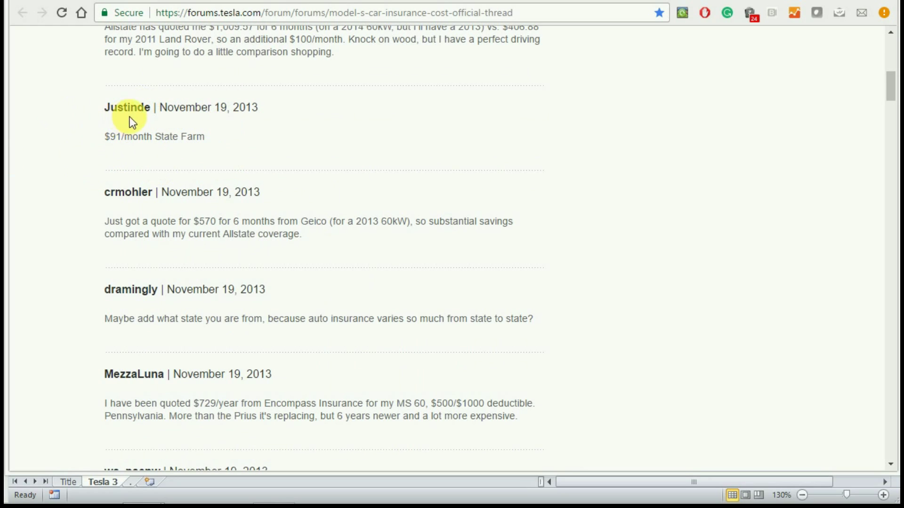
scroll(232, 131, "down", 10)
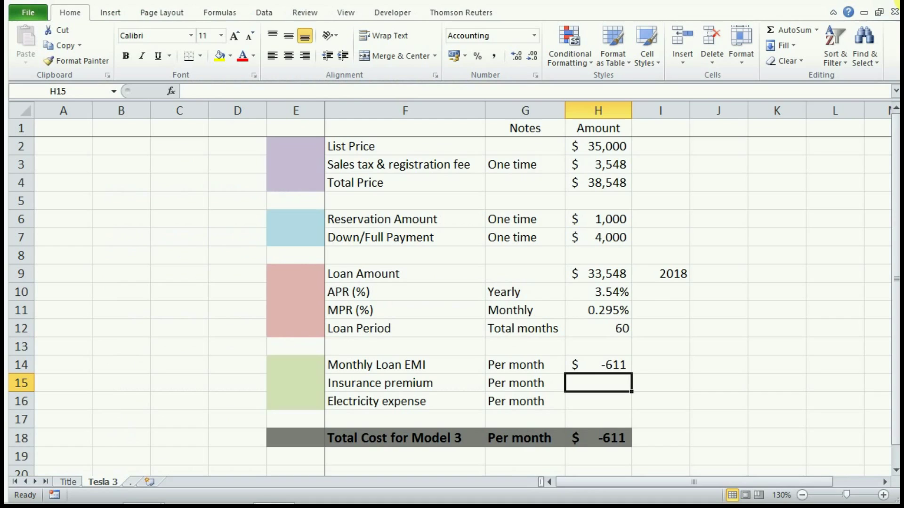
- Enter -100 as the monthly insurance premium in H15, bringing the total cost to -711
type("-100")
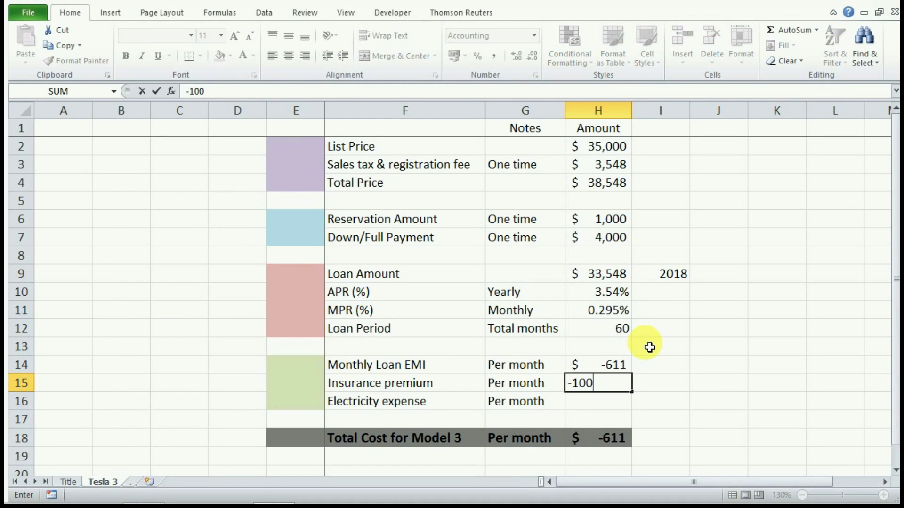
key("Return")
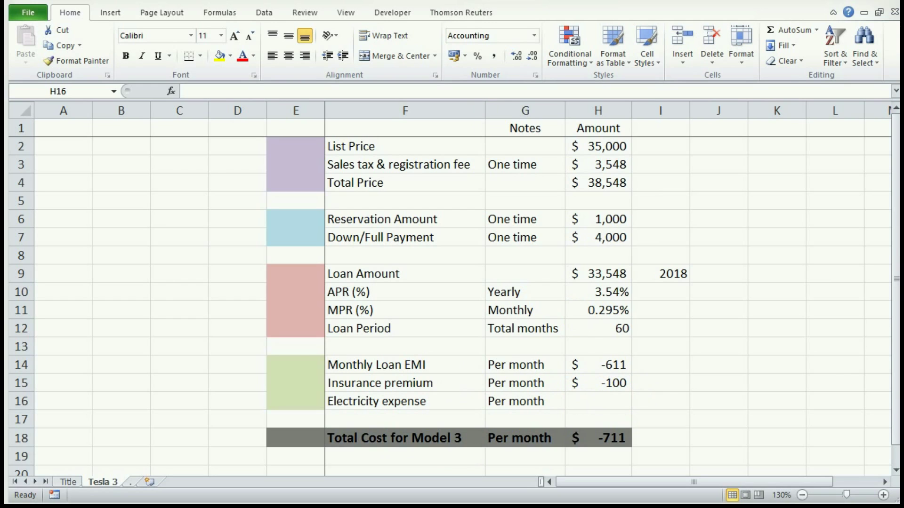
key("alt+Tab")
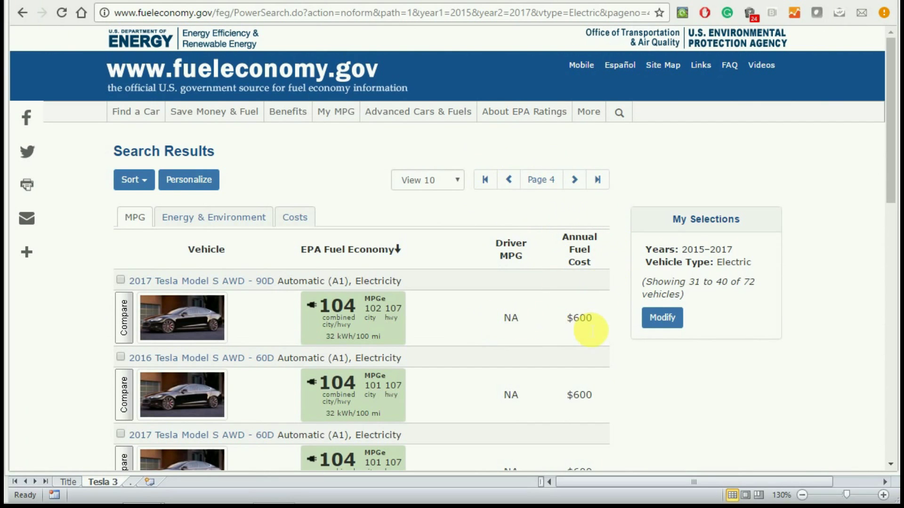
scroll(584, 320, "down", 2)
scroll(568, 258, "down", 8)
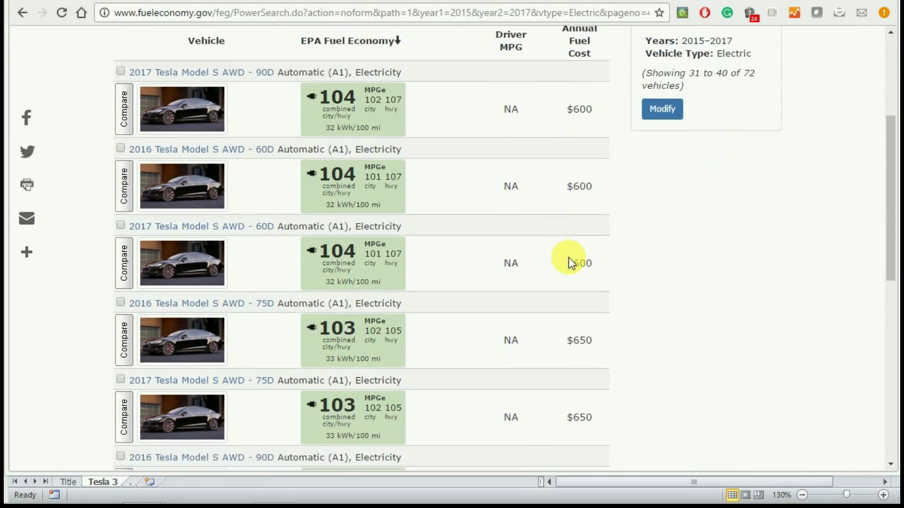
scroll(569, 258, "down", 1)
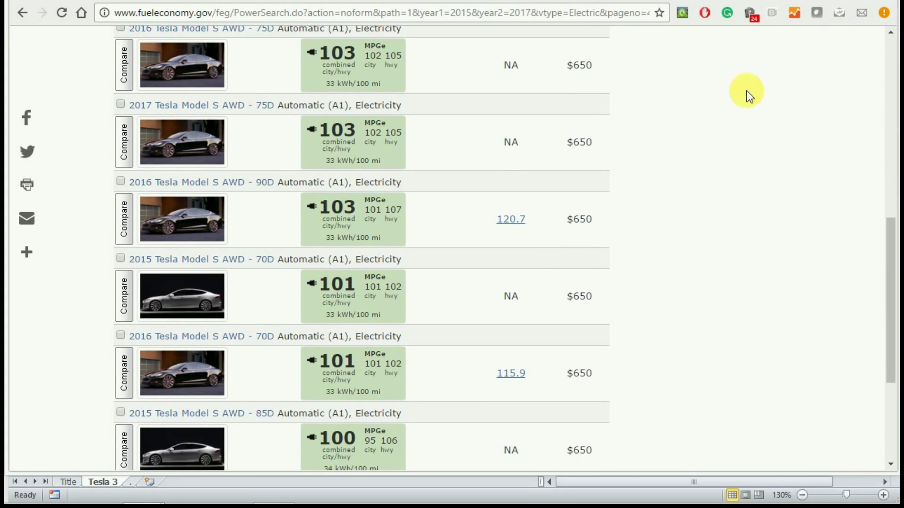
scroll(593, 136, "up", 8)
scroll(586, 148, "up", 1)
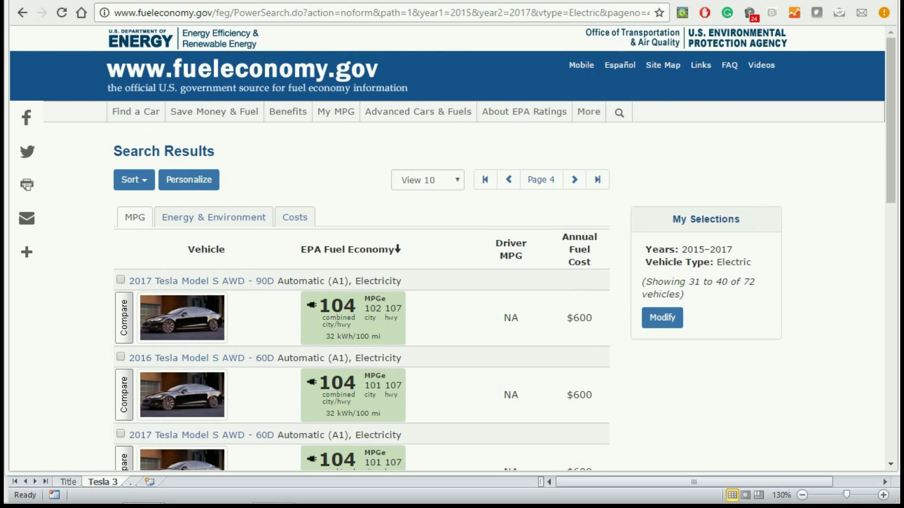
- Set the electricity expense in H16 to -600/12, or -50 per month
left_click(890, 4)
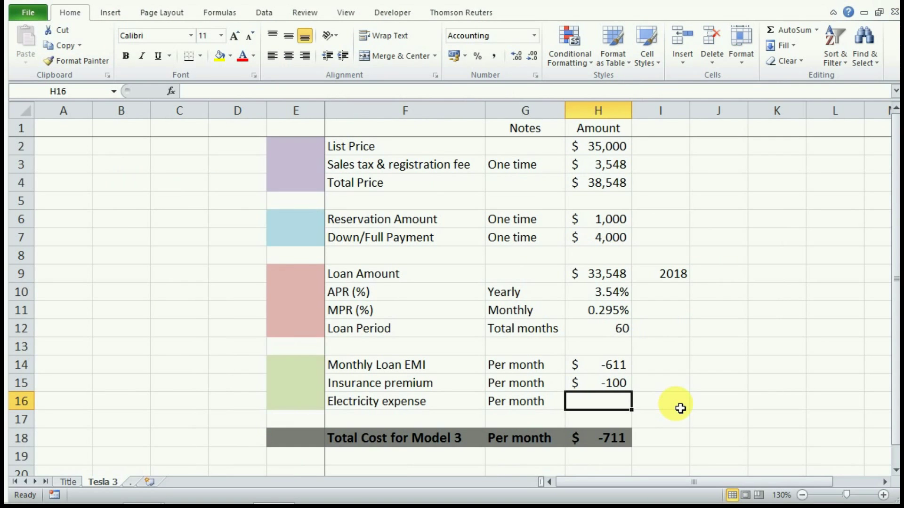
type("-600")
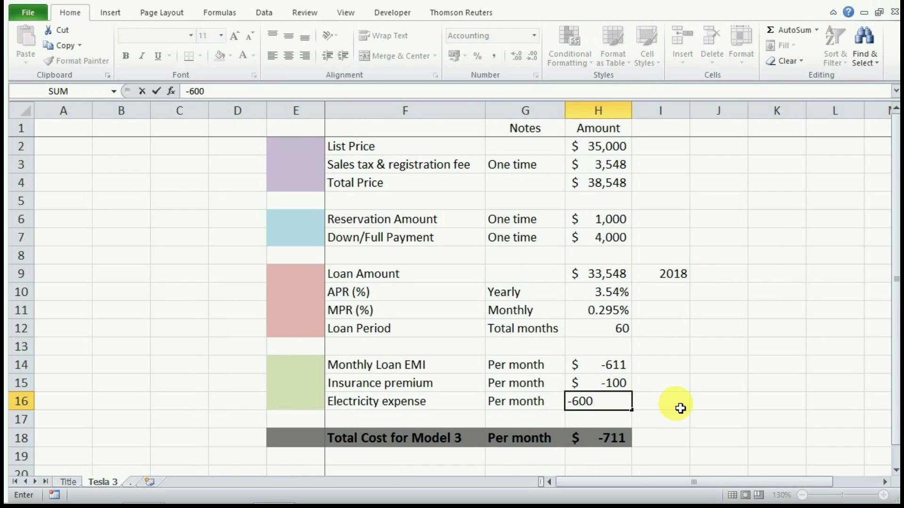
type("/12")
key("Return")
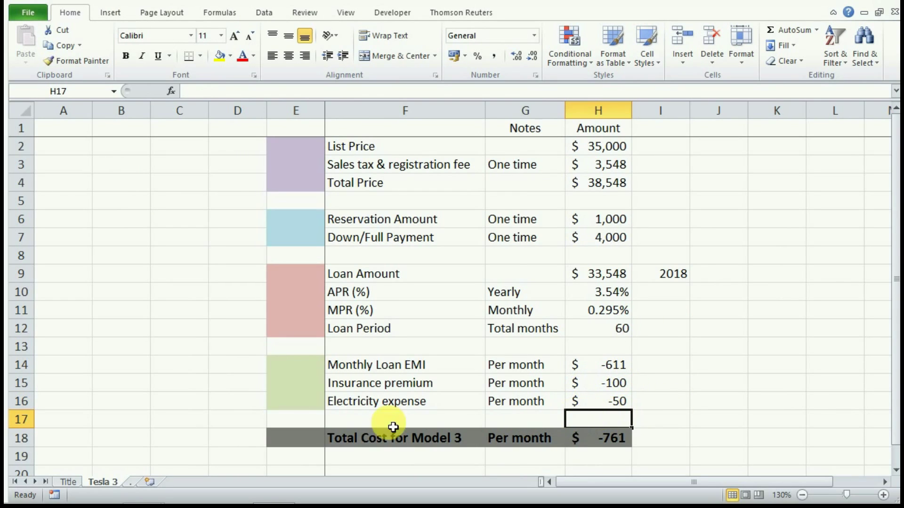
- Check the H18 total, H2 list price and H10 APR, confirming the -761 monthly total
left_click(611, 442)
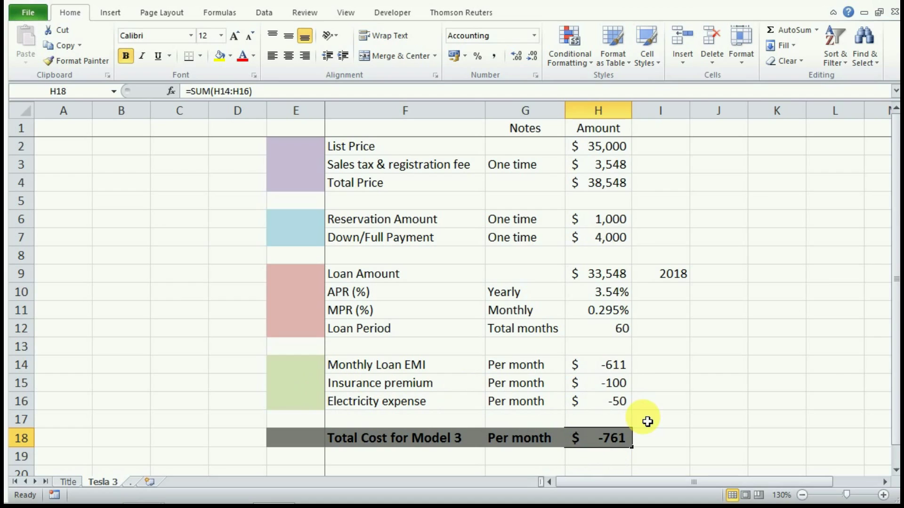
left_click(614, 152)
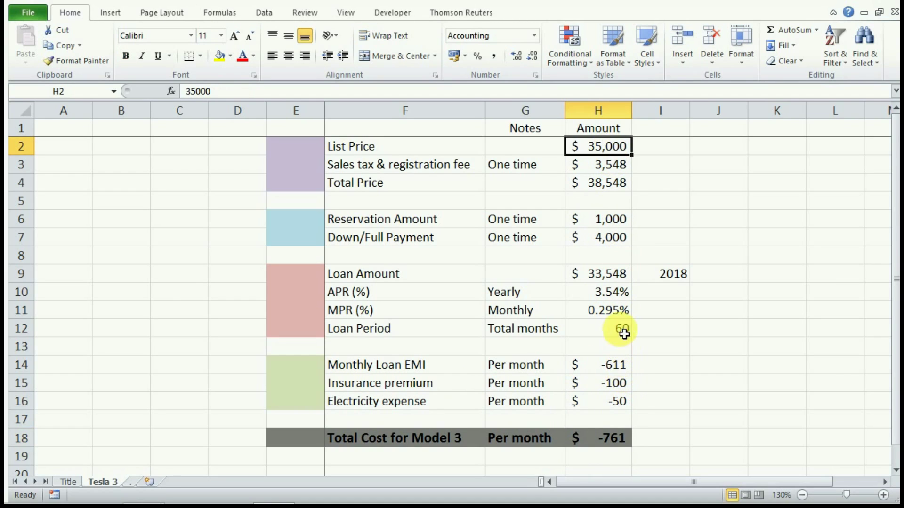
left_click(612, 294)
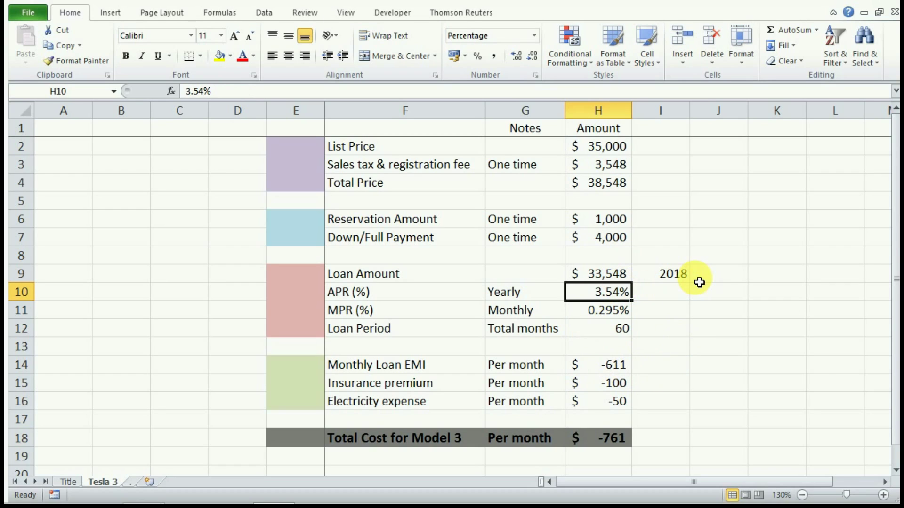
left_click(608, 438)
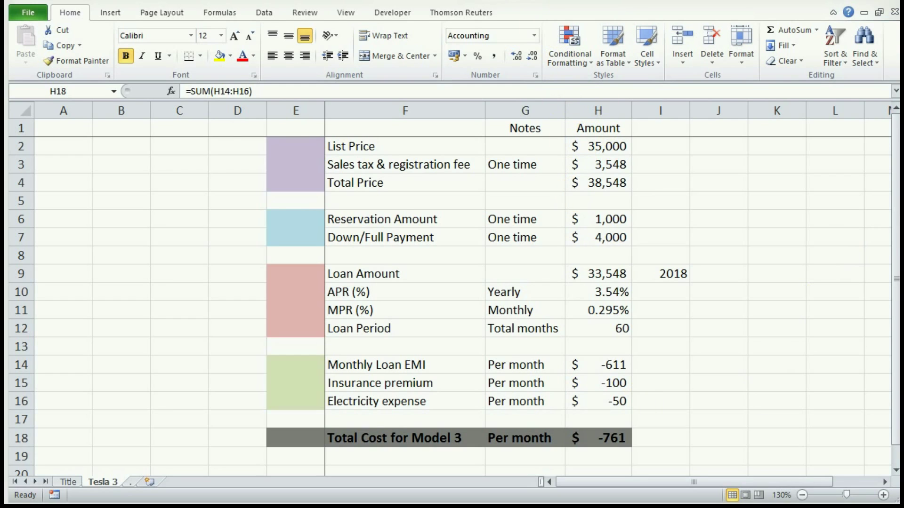
key("alt+Tab")
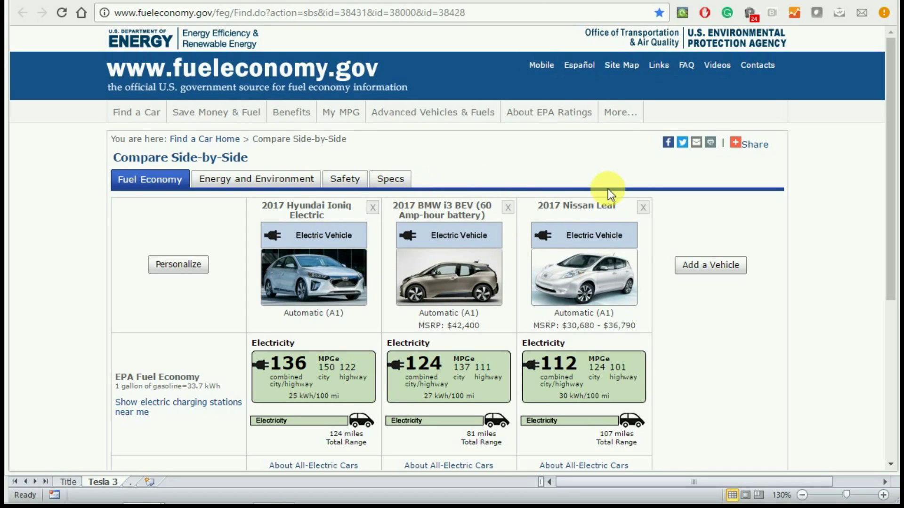
- Scroll the side-by-side comparison of the 2017 Hyundai Ioniq, BMW i3 and Nissan Leaf
scroll(475, 238, "down", 5)
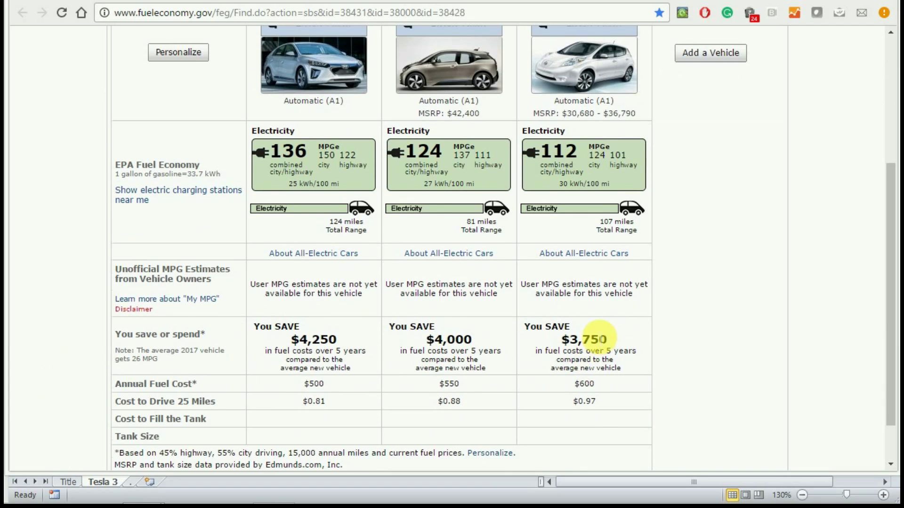
scroll(586, 87, "up", 2)
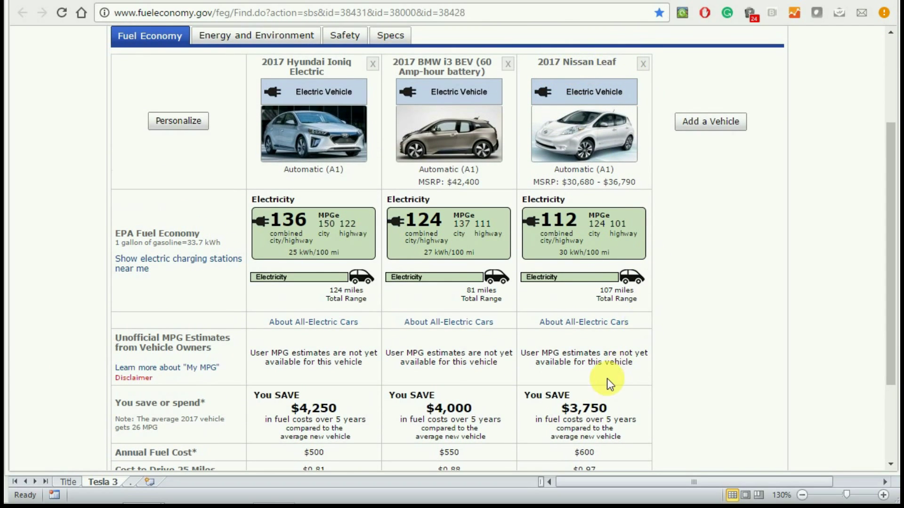
scroll(606, 379, "down", 2)
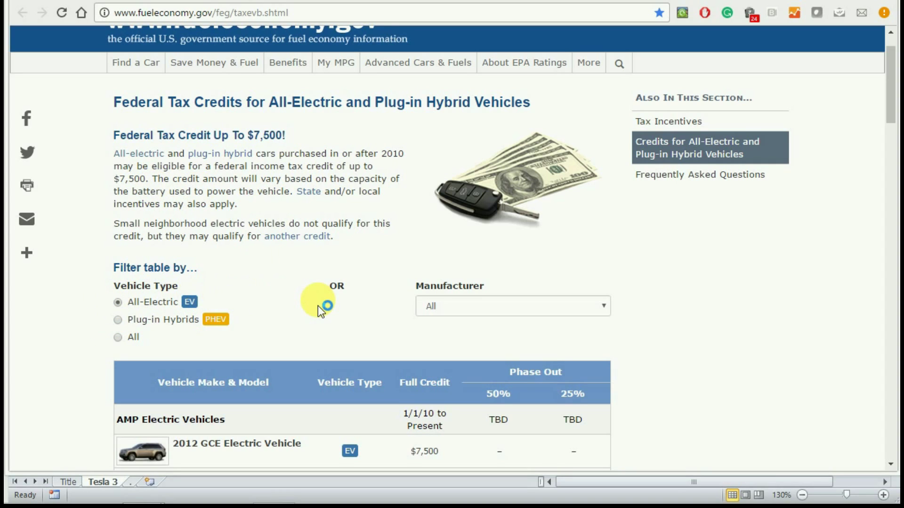
- Scroll to the bottom of the table of electric vehicles eligible for the $7,500 federal tax credit
scroll(318, 306, "down", 2)
scroll(360, 303, "down", 2)
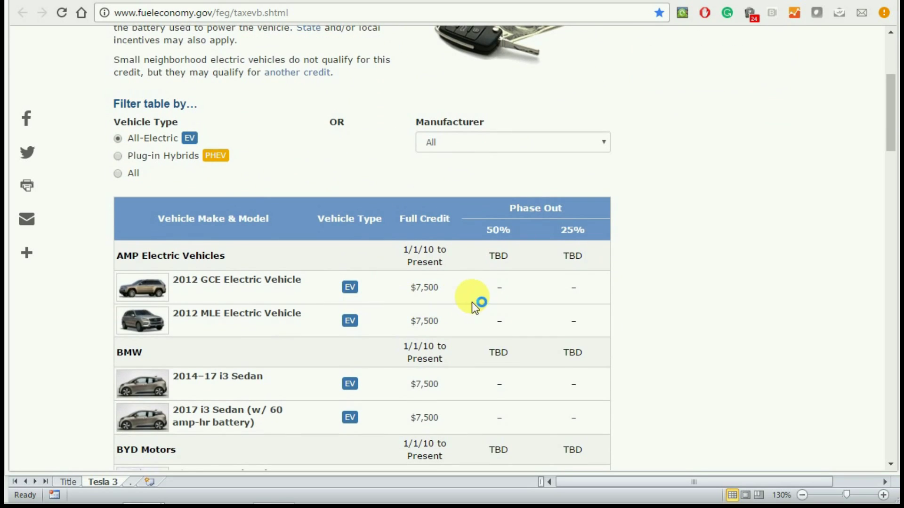
scroll(420, 217, "down", 2)
scroll(420, 217, "down", 3)
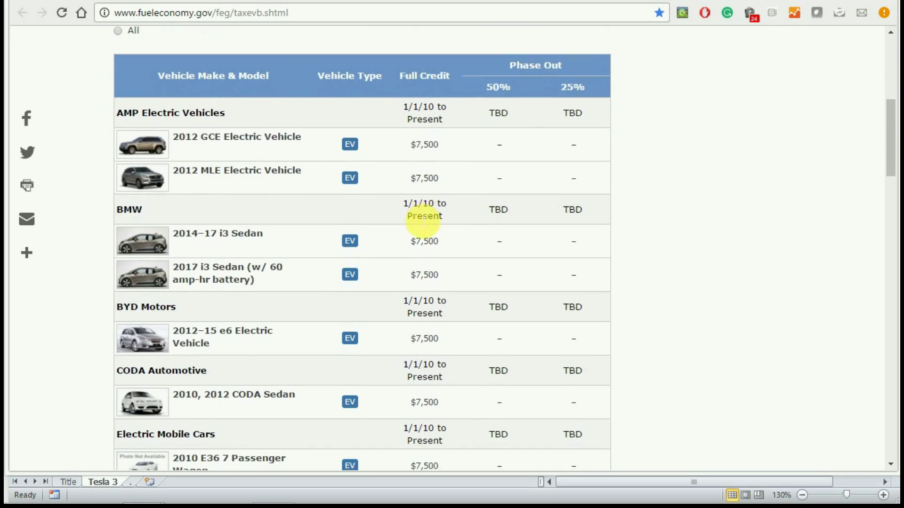
scroll(419, 220, "down", 3)
left_click_drag(890, 188, 884, 253)
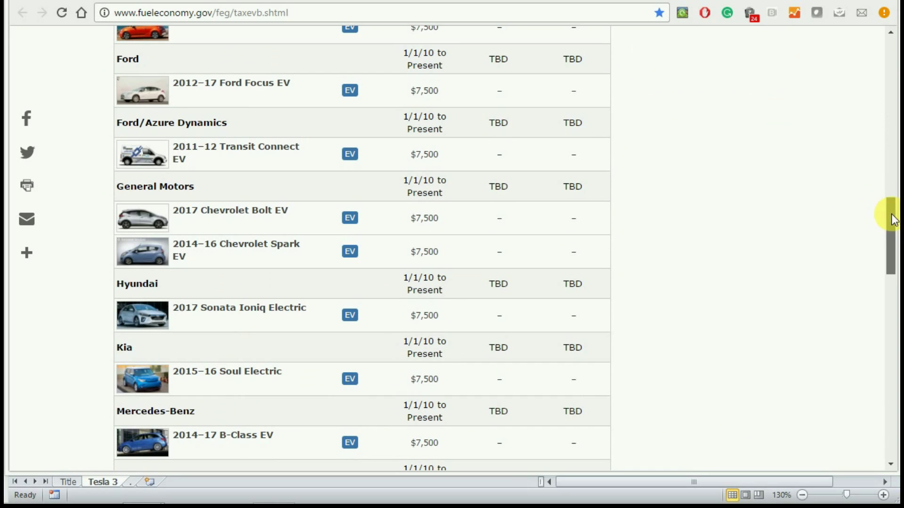
left_click_drag(890, 212, 887, 408)
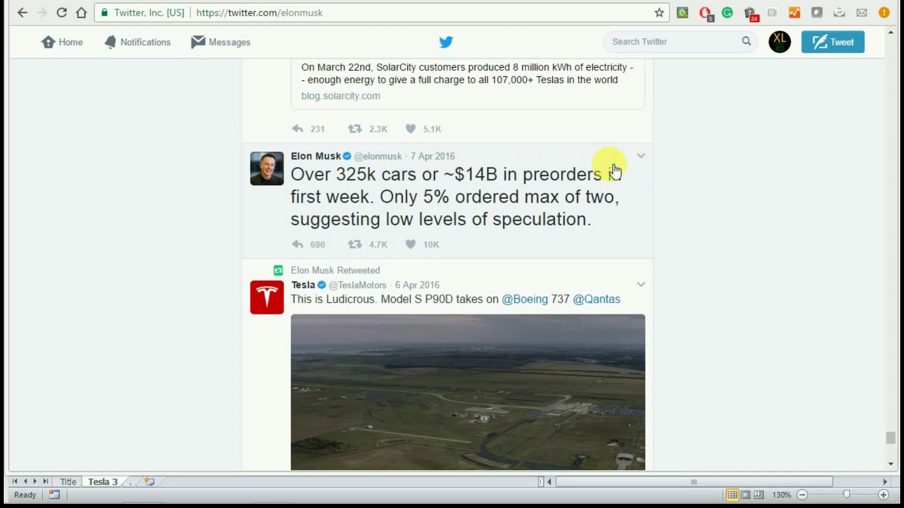
- Scroll the Twitter feed and like the tweet about 276k Model 3 orders by end of Saturday
scroll(735, 194, "down", 8)
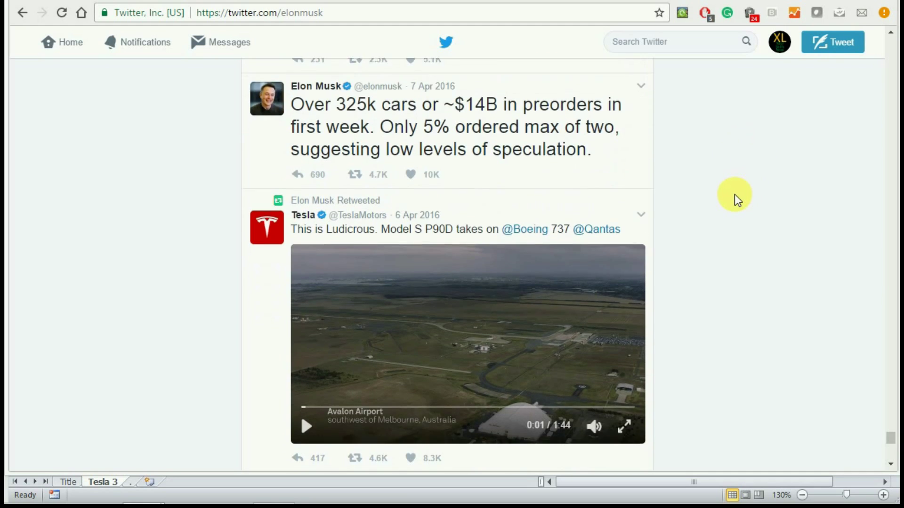
scroll(734, 194, "down", 15)
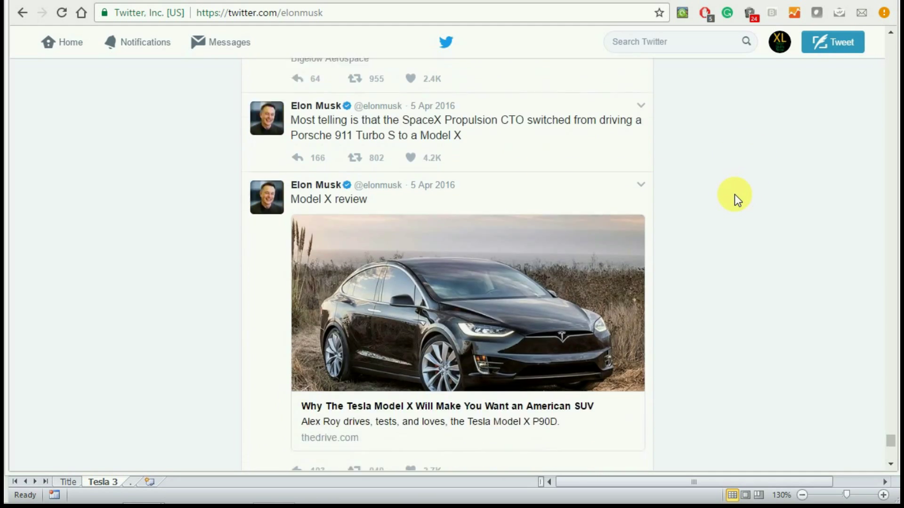
scroll(734, 194, "down", 4)
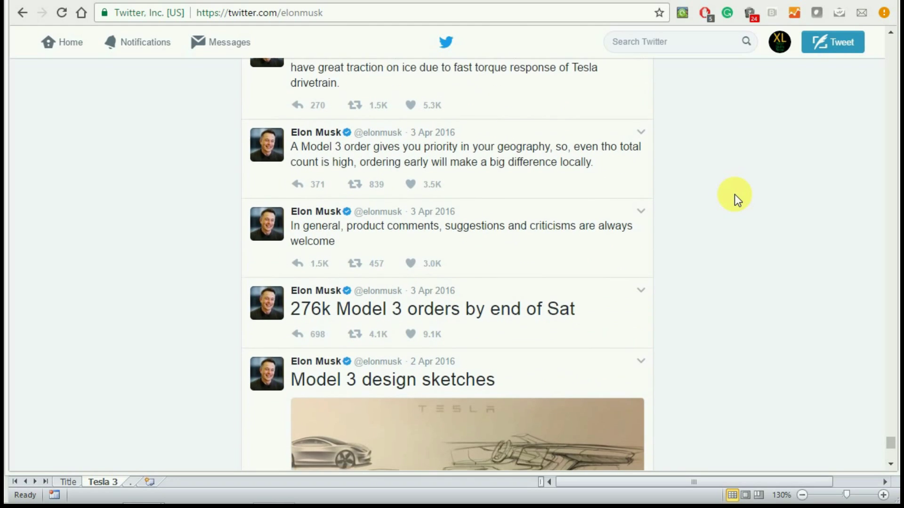
scroll(734, 194, "down", 1)
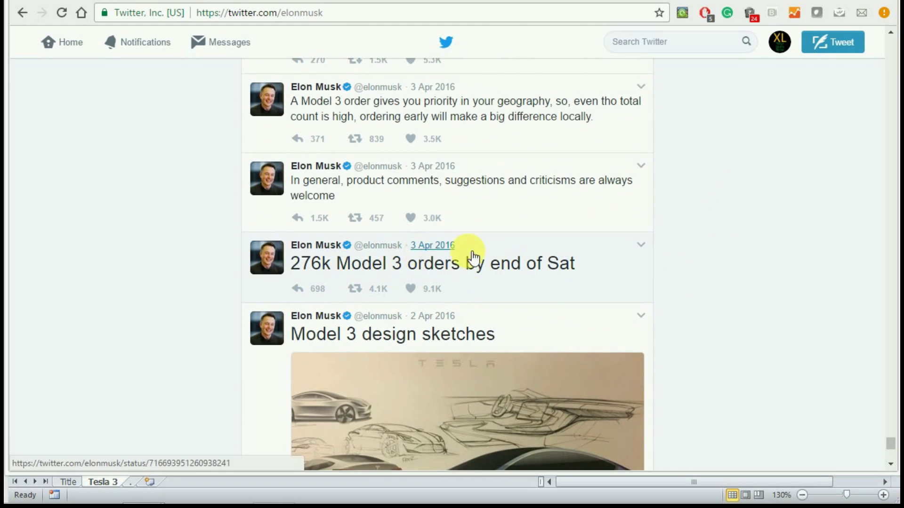
left_click(426, 286)
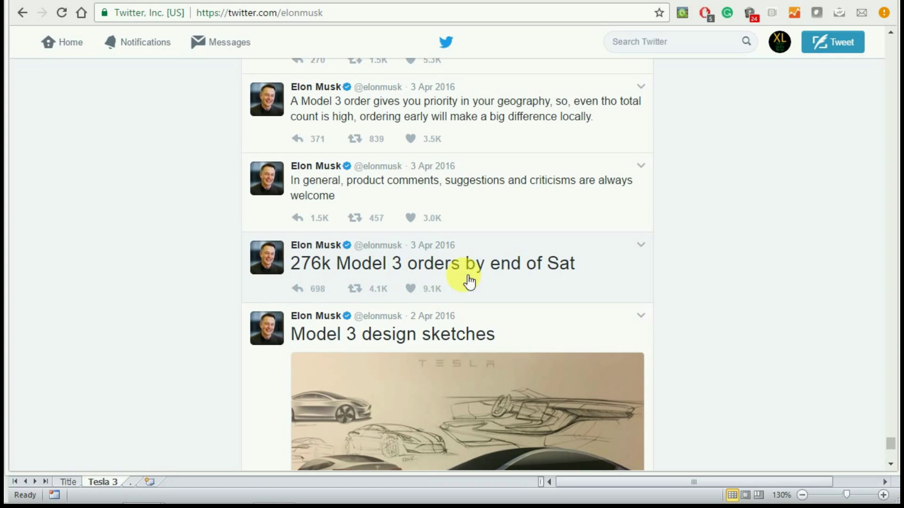
key("alt+Tab")
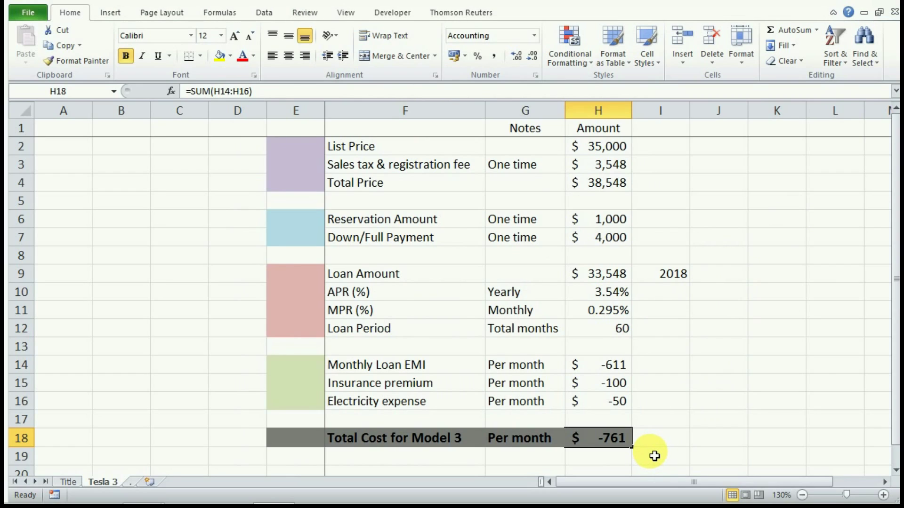
key("alt+Tab")
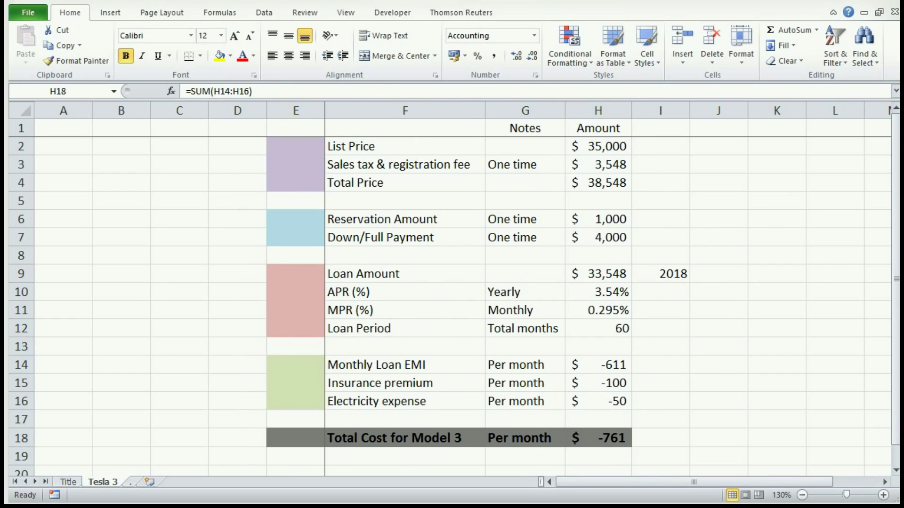